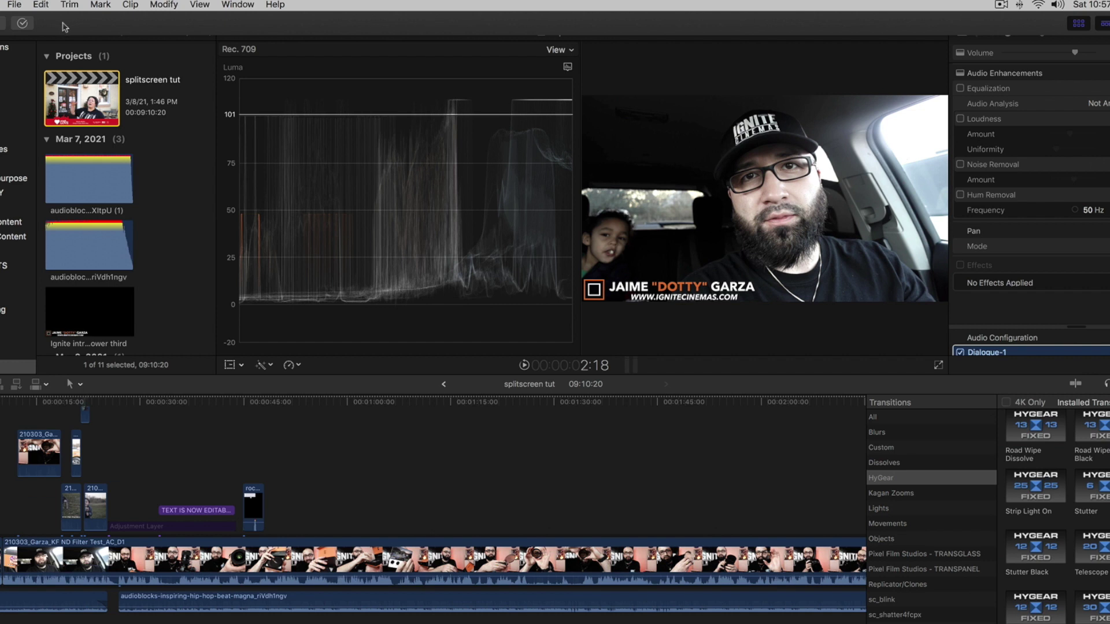
# Create the 'progress bar logo' project with a custom 1080x1080 format at 24p
pyautogui.click(14, 5)
pyautogui.moveTo(30, 21)
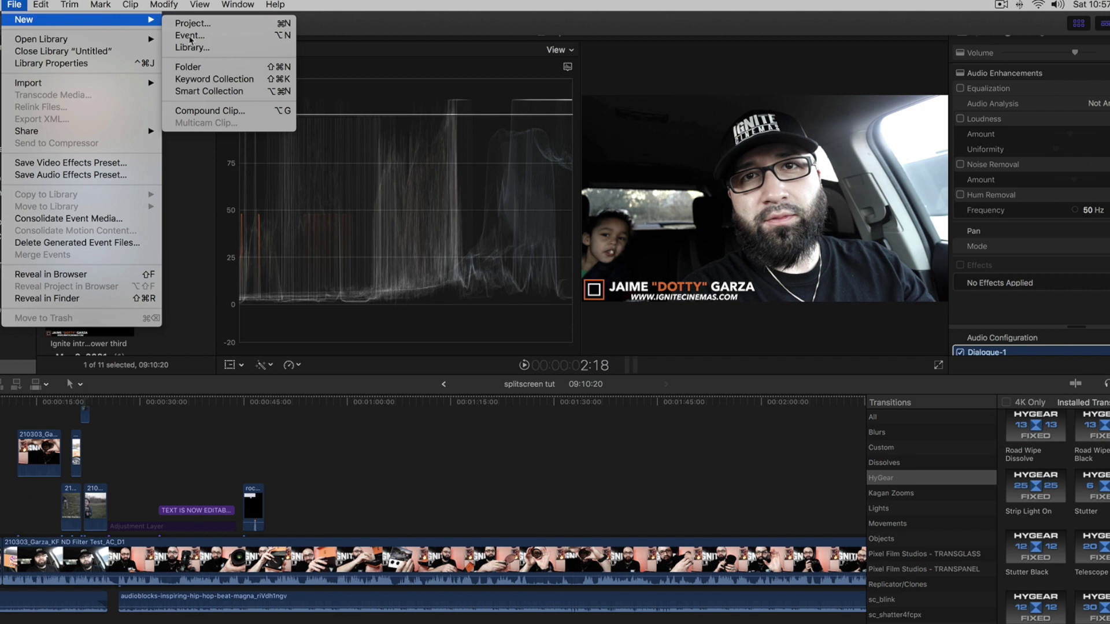
pyautogui.click(194, 23)
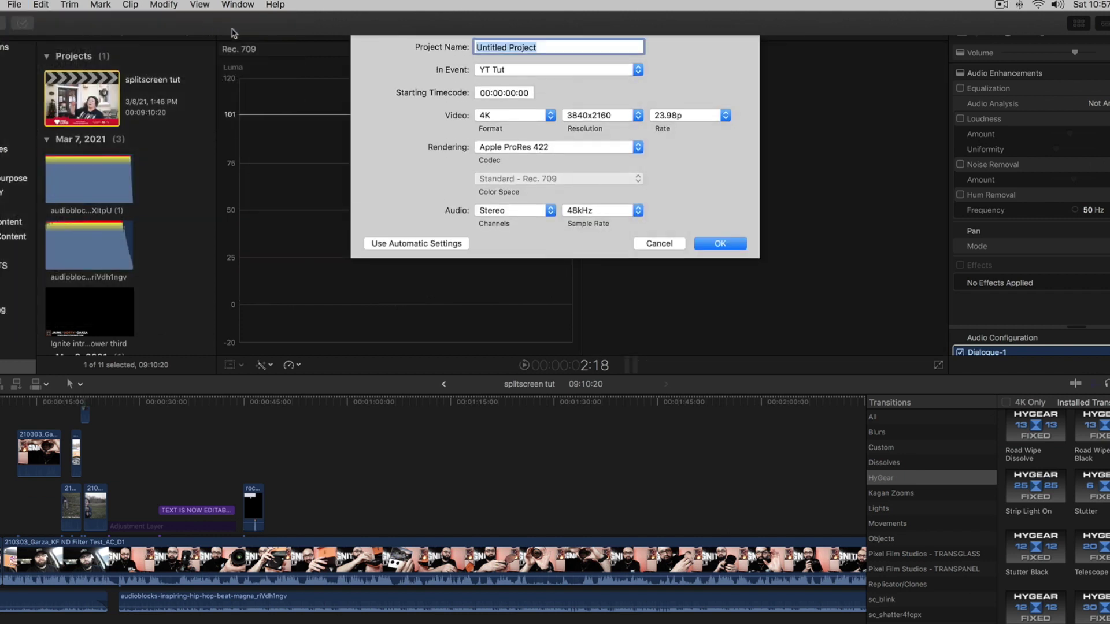
pyautogui.click(515, 115)
pyautogui.click(509, 147)
pyautogui.write('progress bar logo')
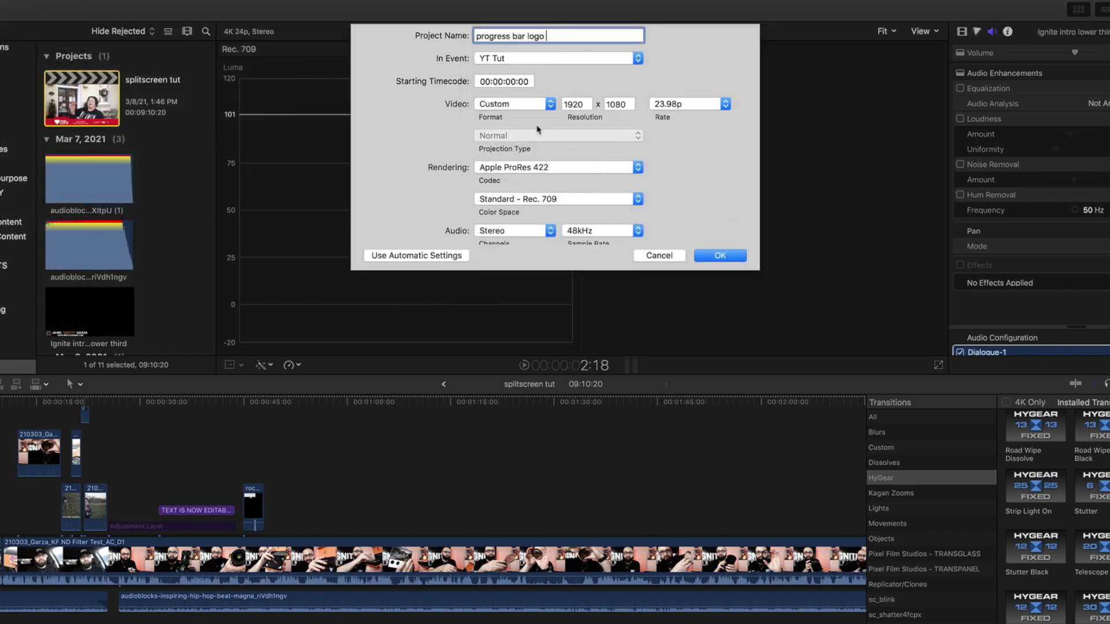
pyautogui.click(576, 97)
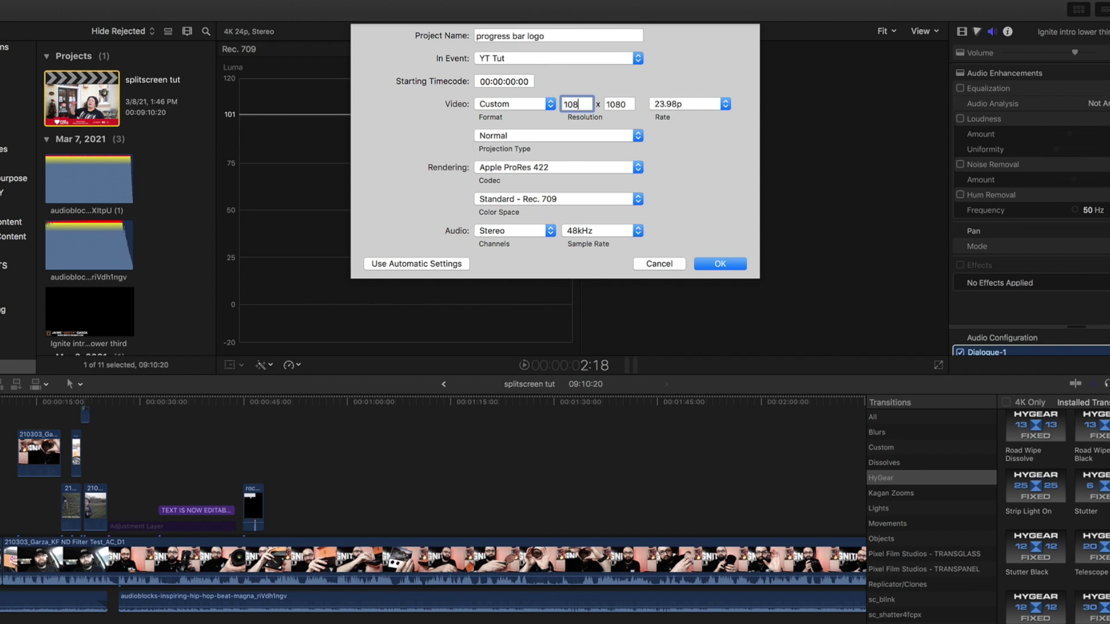
pyautogui.click(685, 104)
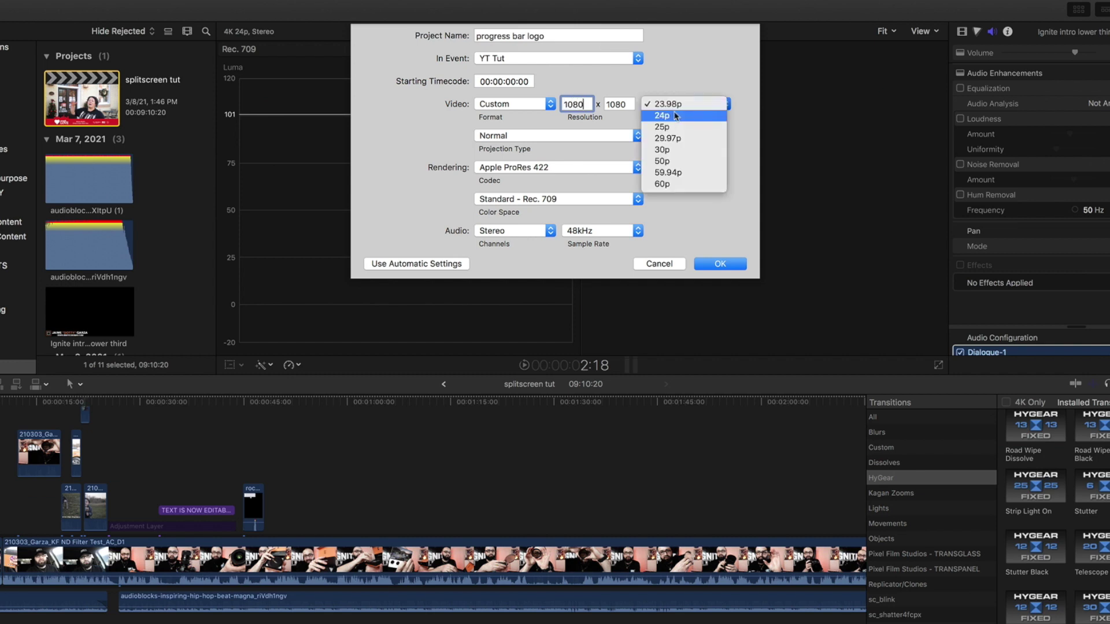
pyautogui.click(683, 116)
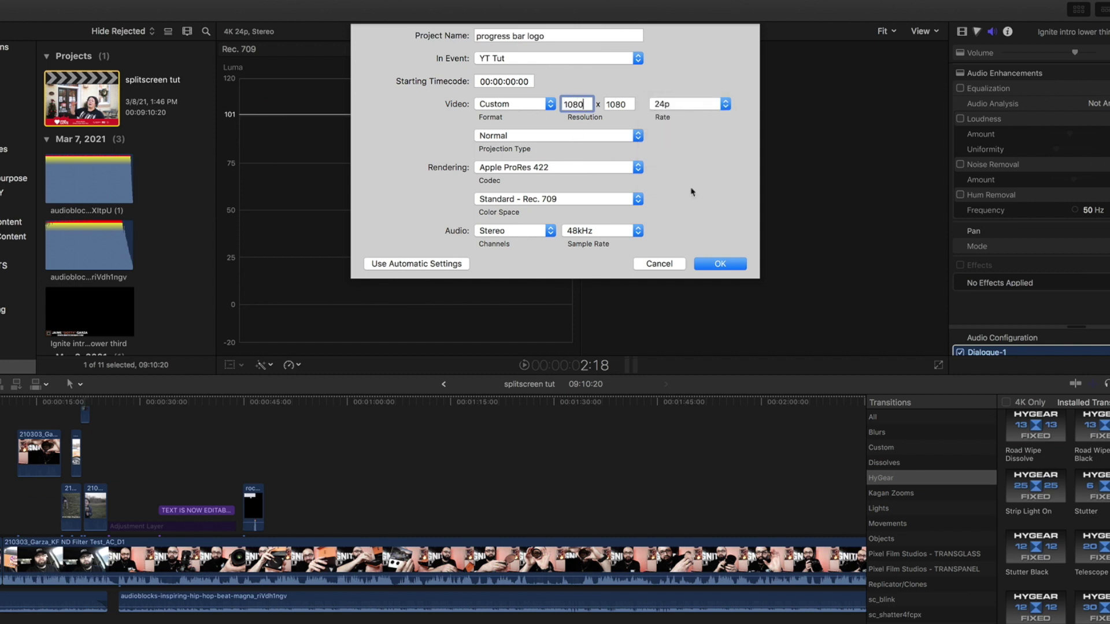
pyautogui.click(721, 263)
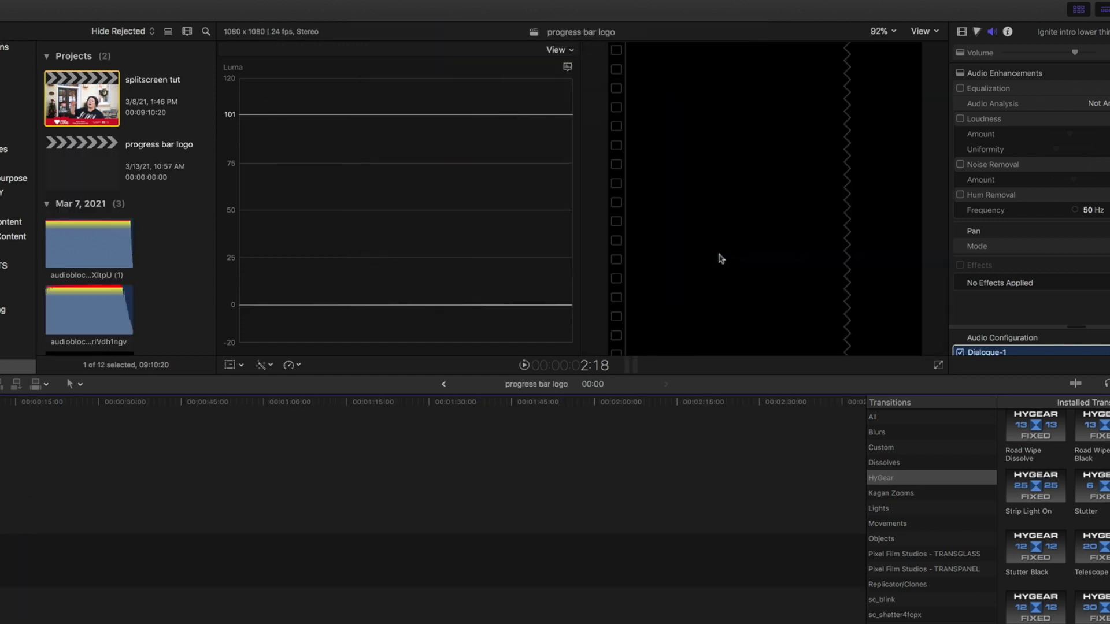
# Paste the copied testimonial, orange bar, title and logo clips into the new project's timeline
pyautogui.click(90, 178)
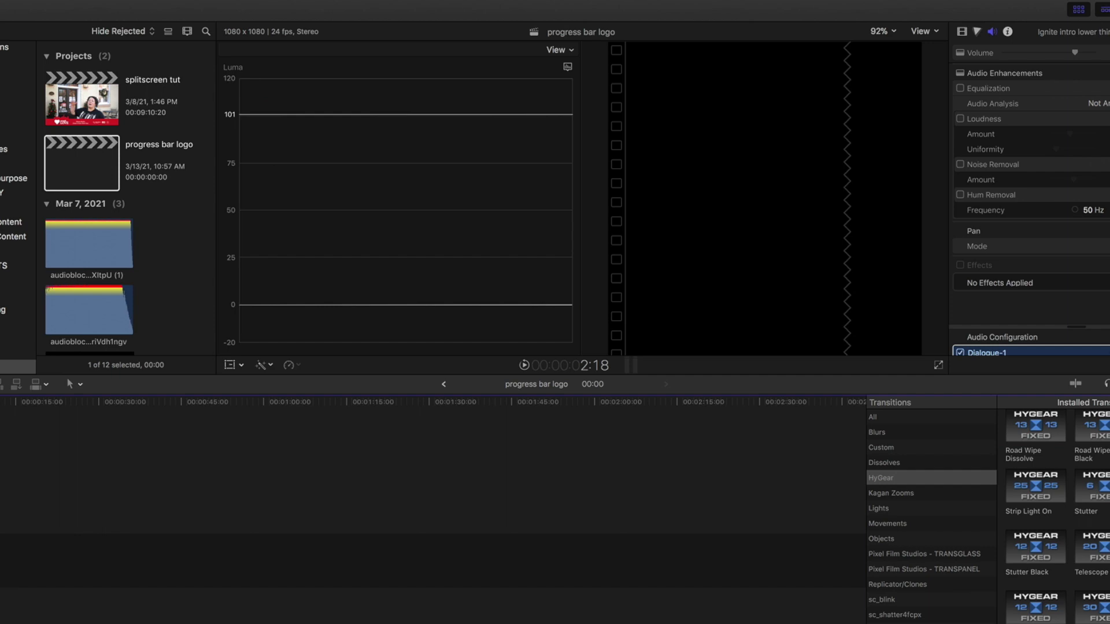
pyautogui.press('super+v')
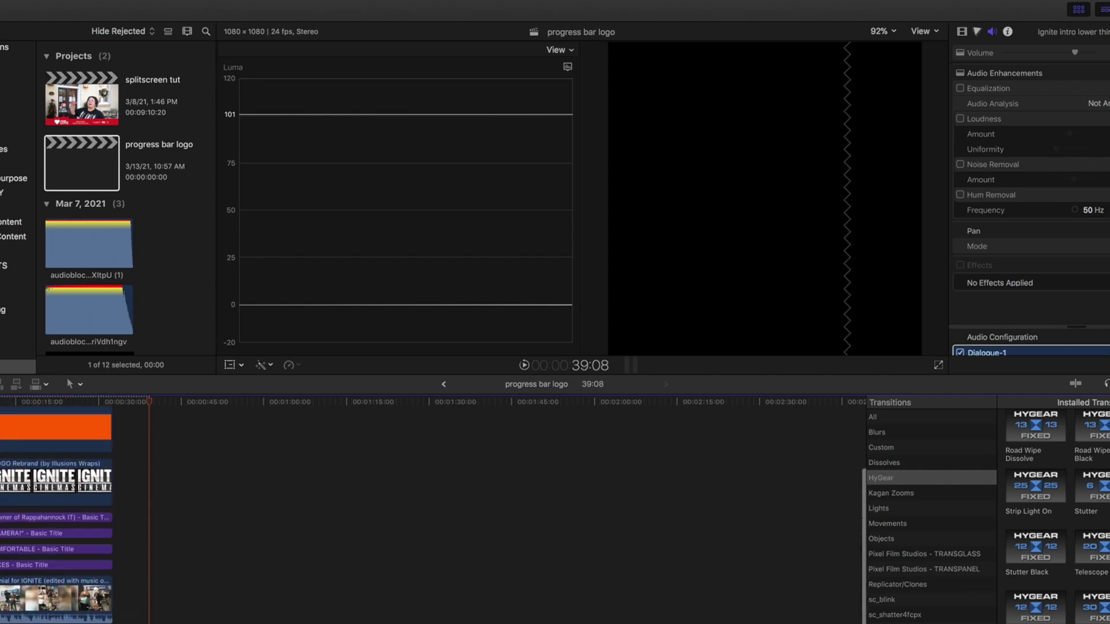
pyautogui.scroll(5, 56, 509)
pyautogui.press('Home')
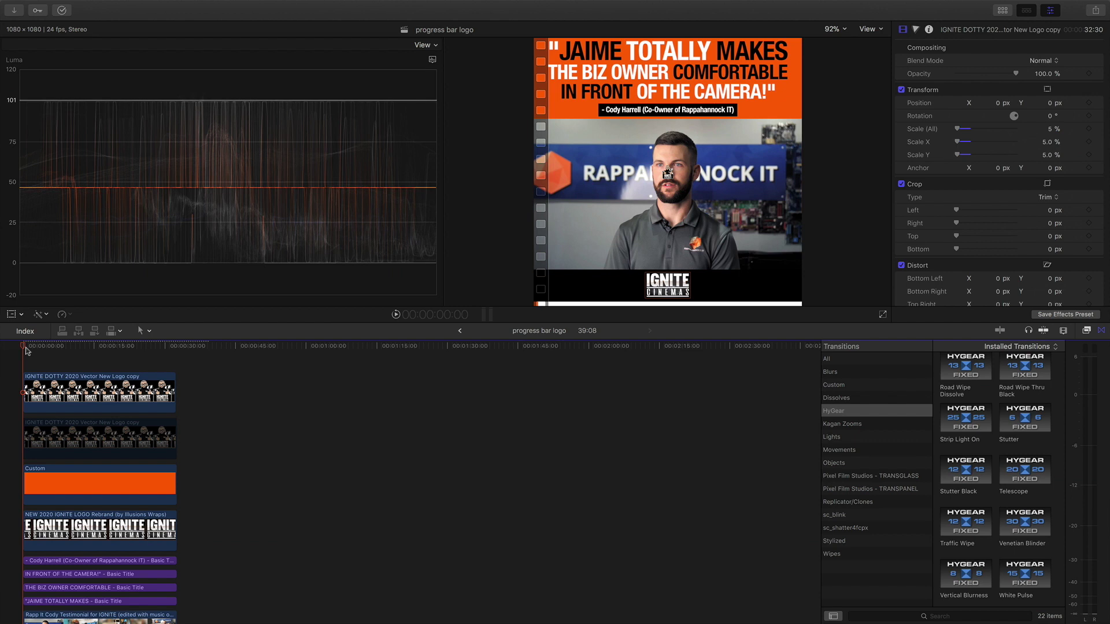
# Scrub through the testimonial to preview it, then select the top logo clip and hide it
pyautogui.moveTo(25, 348); pyautogui.dragTo(50, 349)
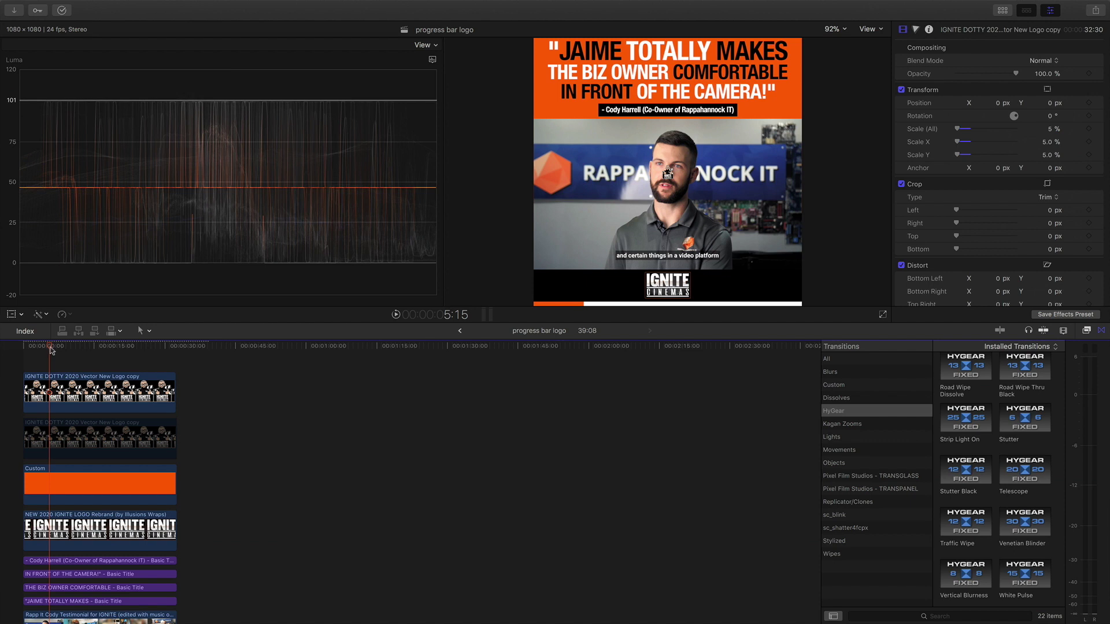
pyautogui.moveTo(51, 349)
pyautogui.mouseDown()
pyautogui.moveTo(99, 361)
pyautogui.moveTo(66, 362)
pyautogui.mouseUp()
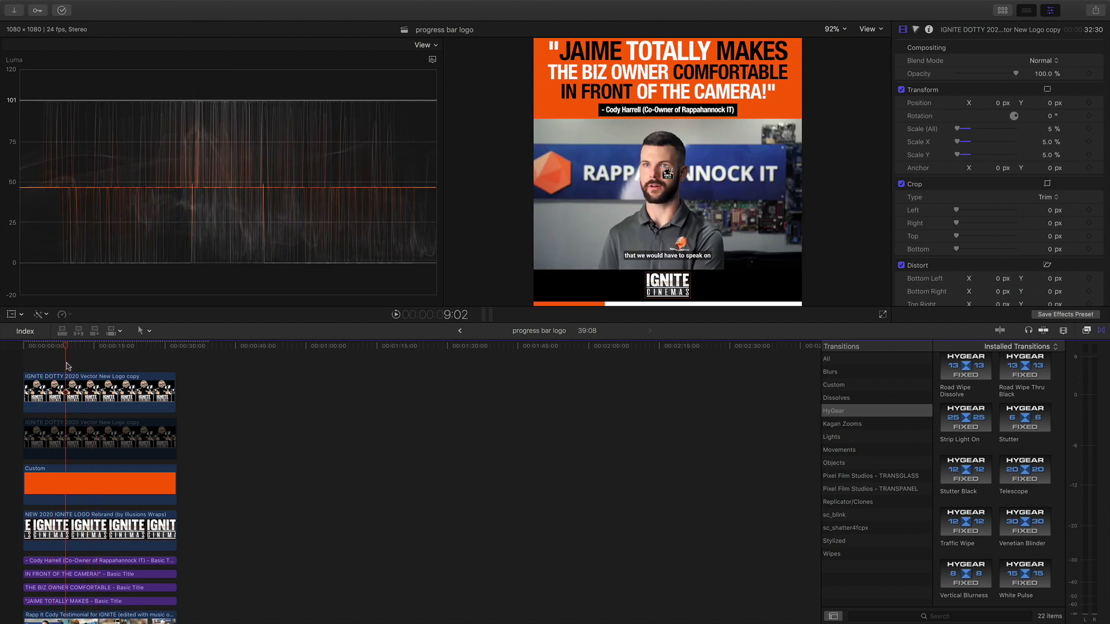
pyautogui.scroll(-2, 66, 362)
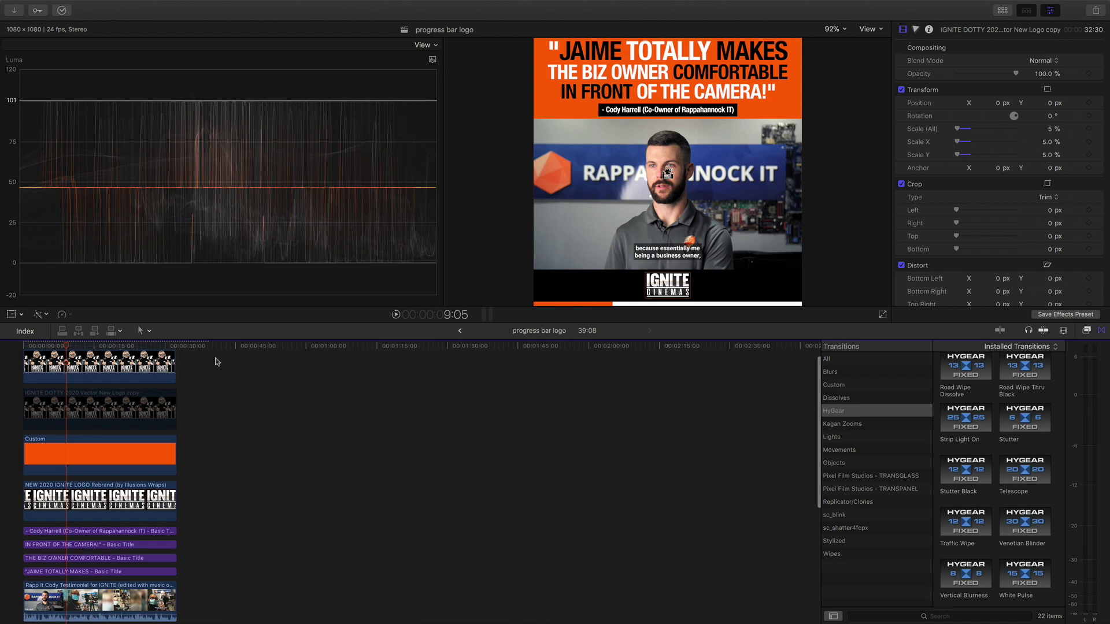
pyautogui.moveTo(66, 349); pyautogui.dragTo(29, 349)
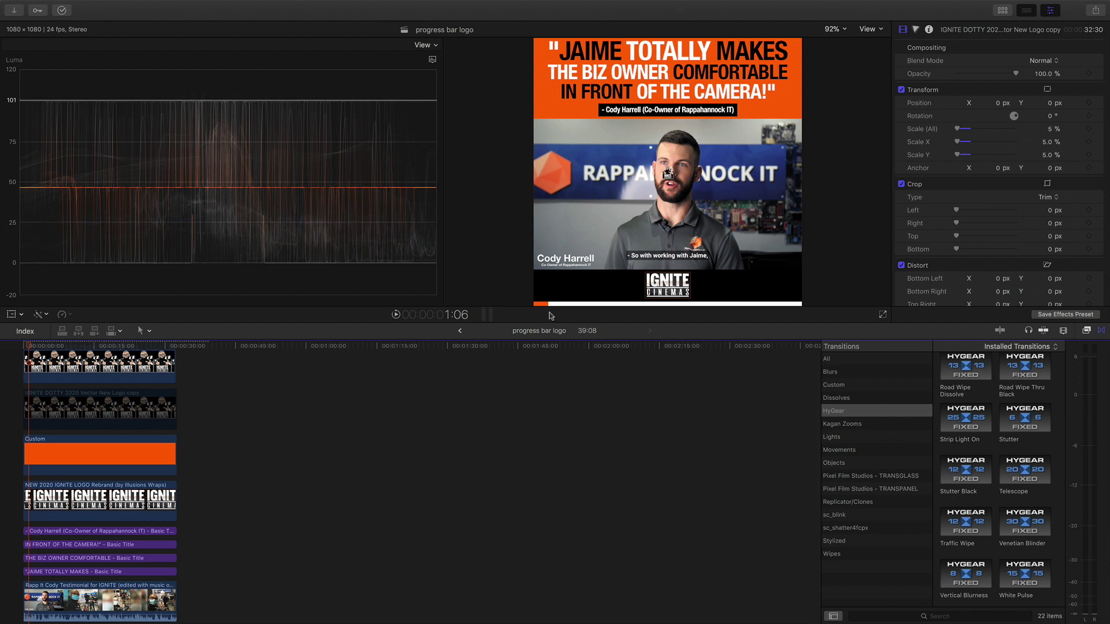
pyautogui.moveTo(27, 347); pyautogui.dragTo(7, 351)
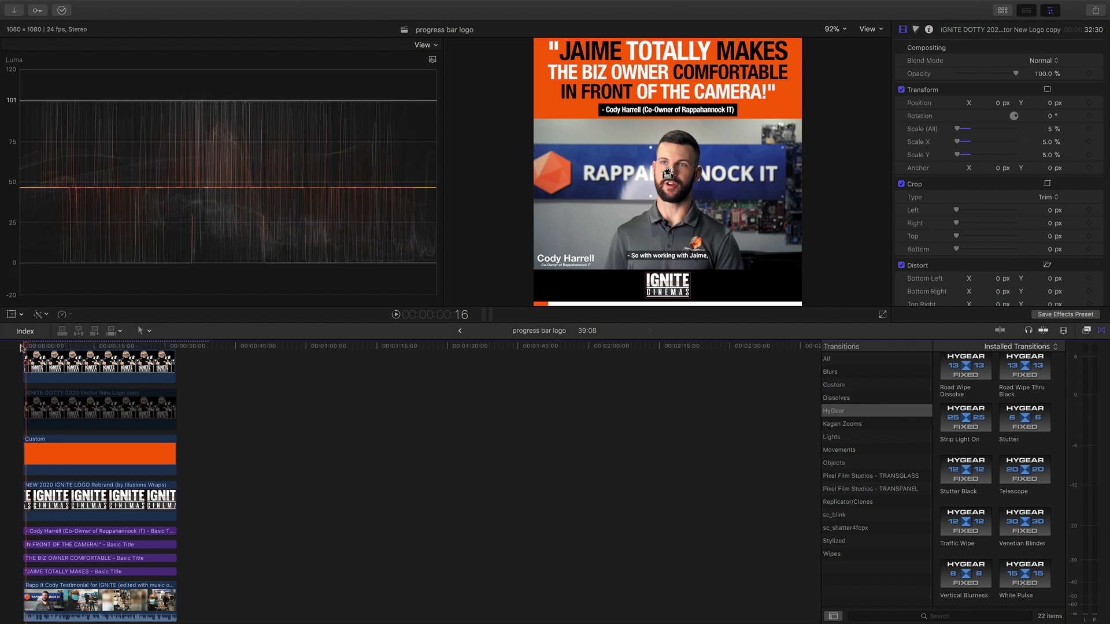
pyautogui.scroll(2, 40, 382)
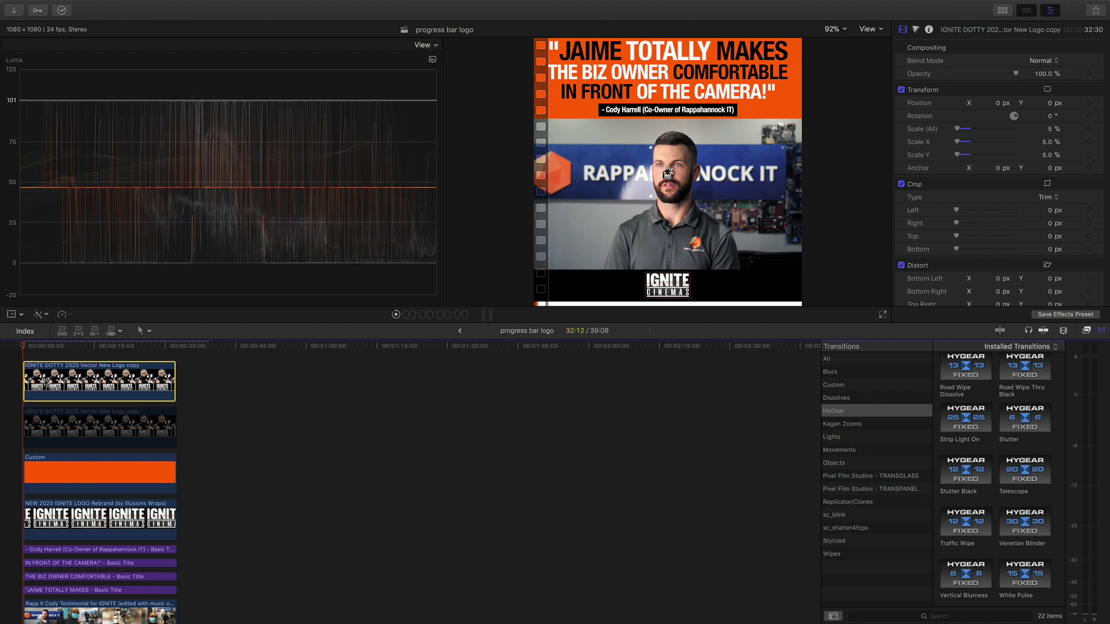
pyautogui.click(46, 383)
pyautogui.press('v')
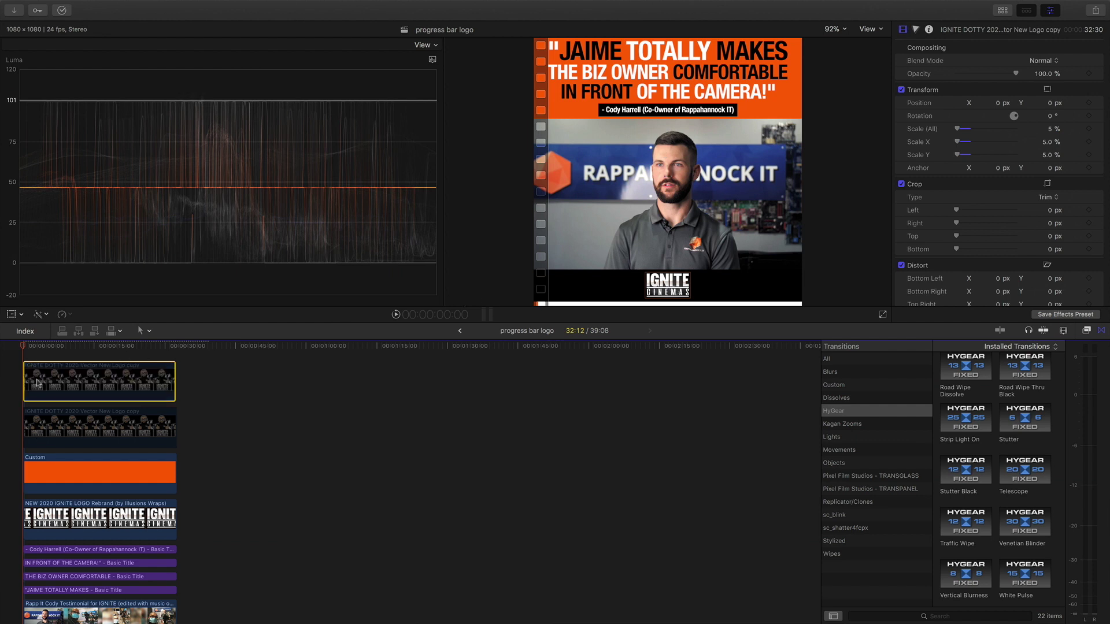
# Re-enable the logo clip, scale it to 5% and drag it down-left toward the bar's start
pyautogui.press('v')
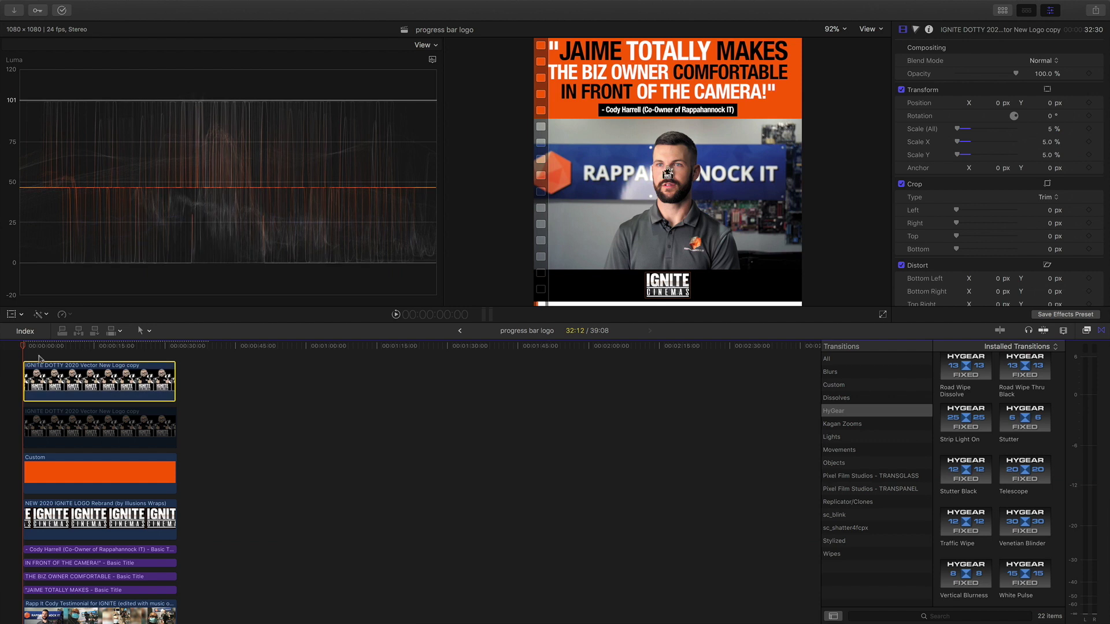
pyautogui.click(30, 359)
pyautogui.click(30, 364)
pyautogui.press('super+equal')
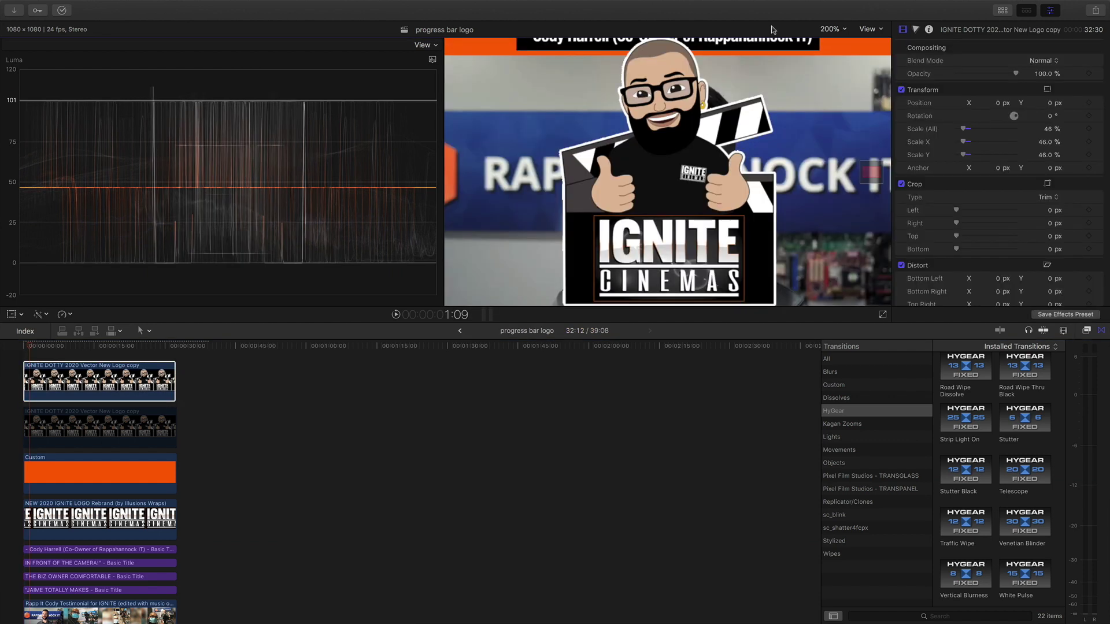
pyautogui.click(830, 29)
pyautogui.click(834, 38)
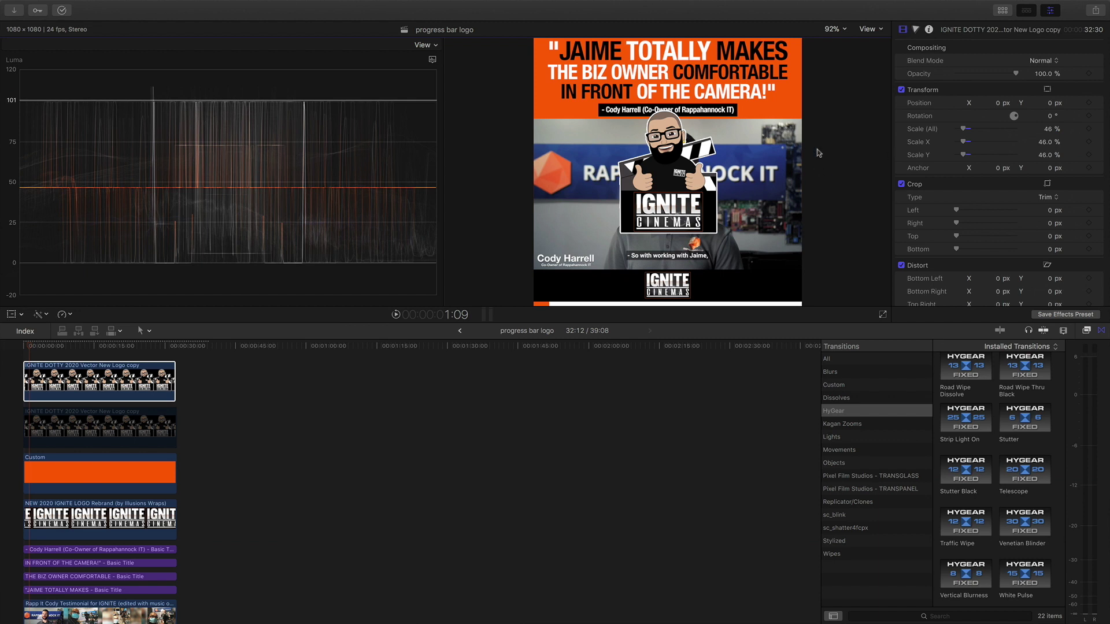
pyautogui.moveTo(966, 132); pyautogui.dragTo(959, 138)
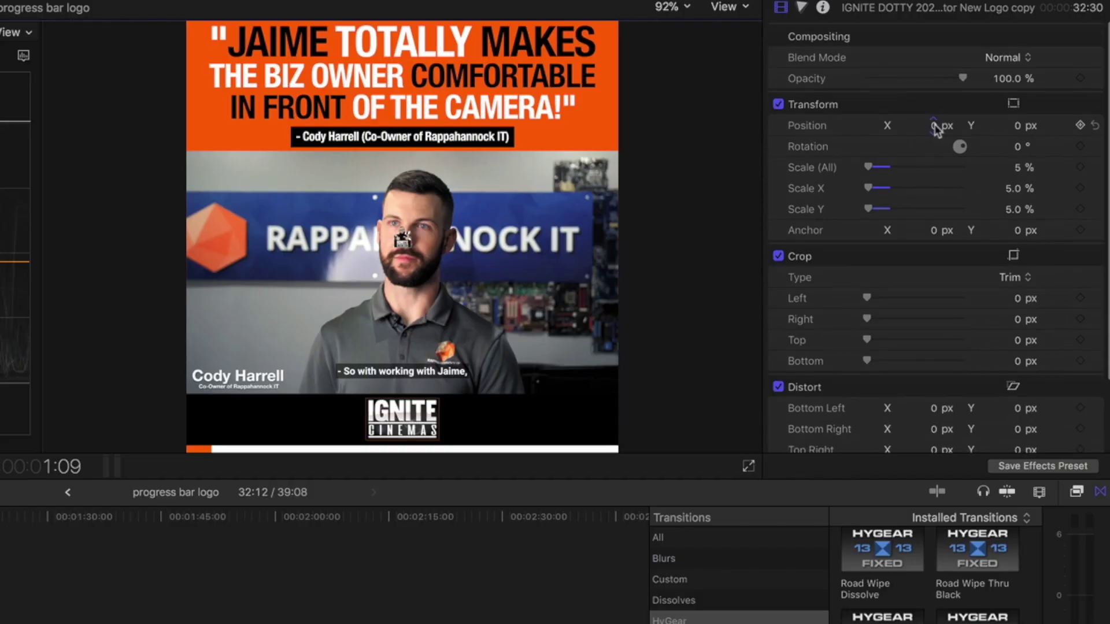
pyautogui.moveTo(936, 128); pyautogui.dragTo(876, 129)
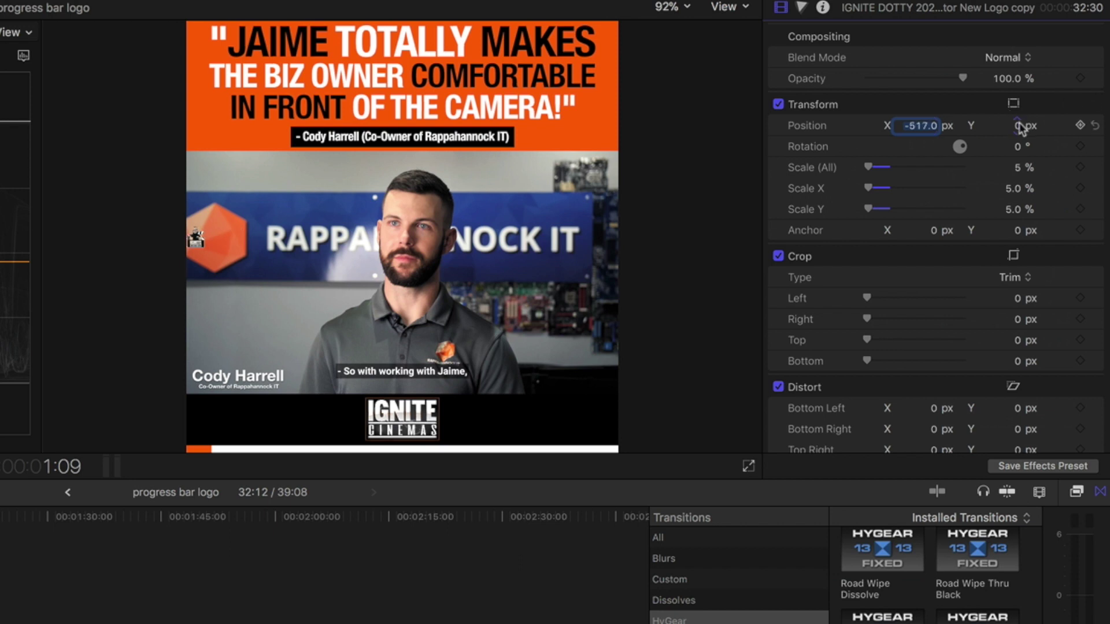
pyautogui.moveTo(1018, 124); pyautogui.dragTo(1016, 125)
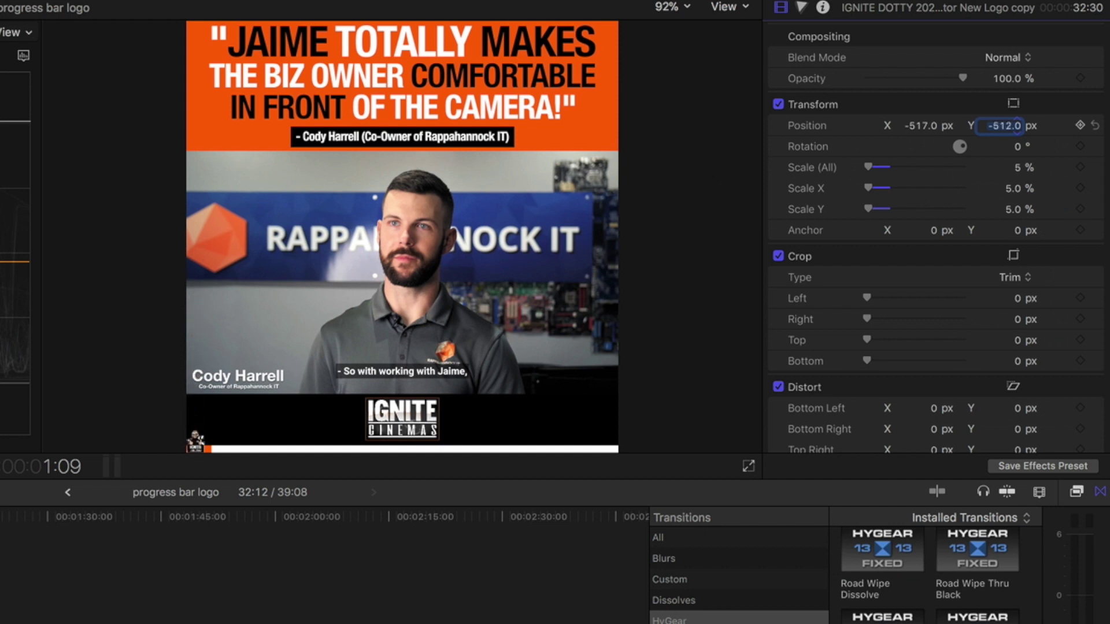
# At 200% viewer zoom, nudge the logo to Y -513 and X -521, then view at 150%
pyautogui.click(666, 6)
pyautogui.click(684, 126)
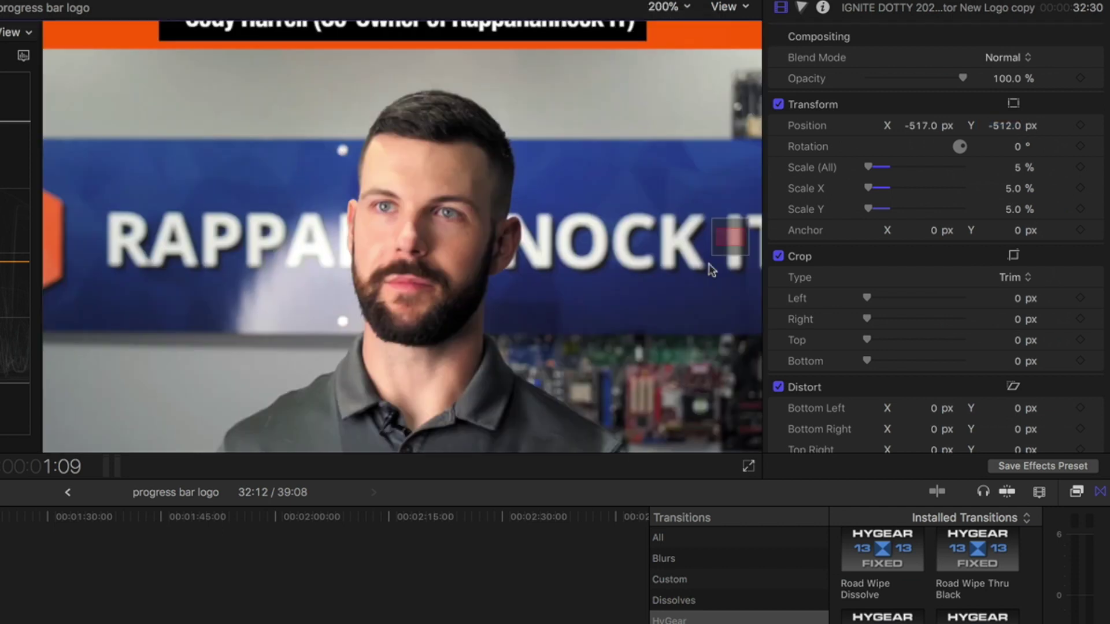
pyautogui.scroll(-5, 690, 276)
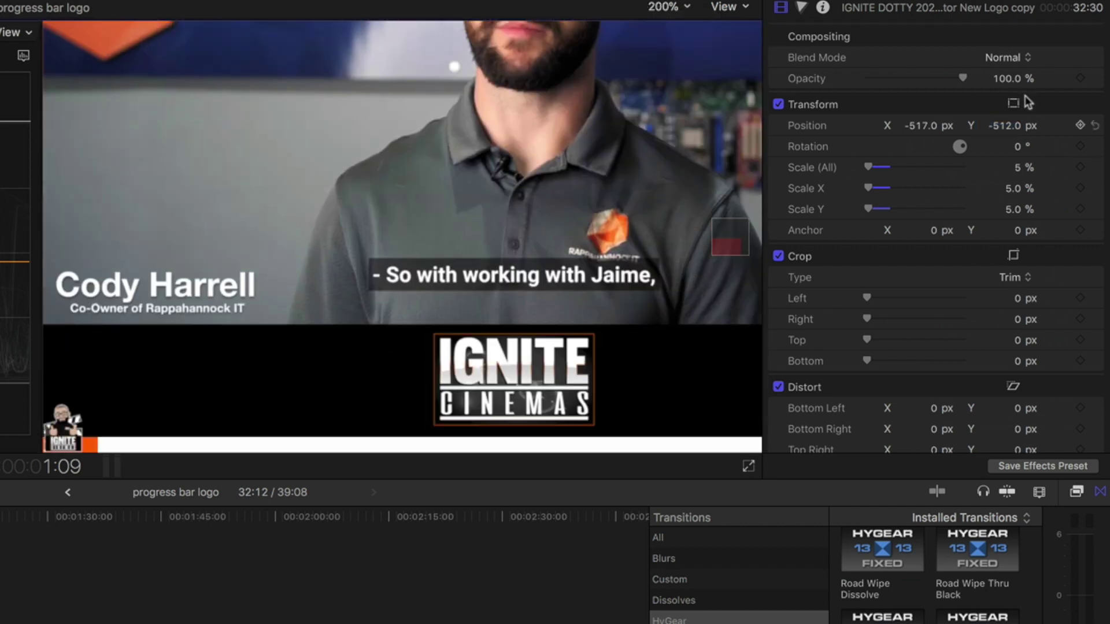
pyautogui.click(1002, 125)
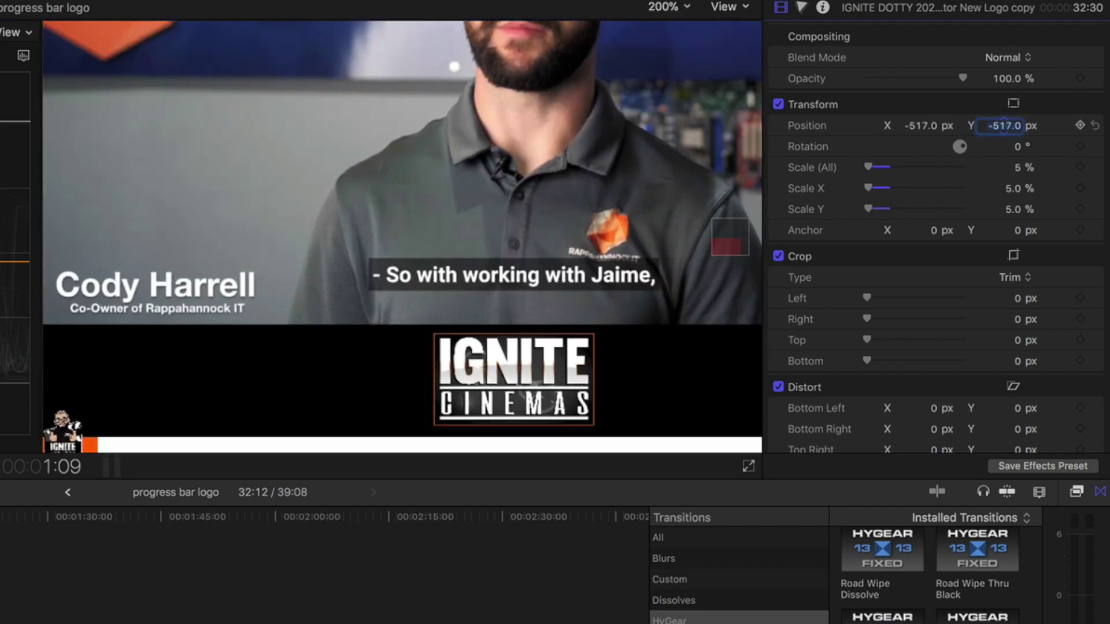
pyautogui.press('Down')
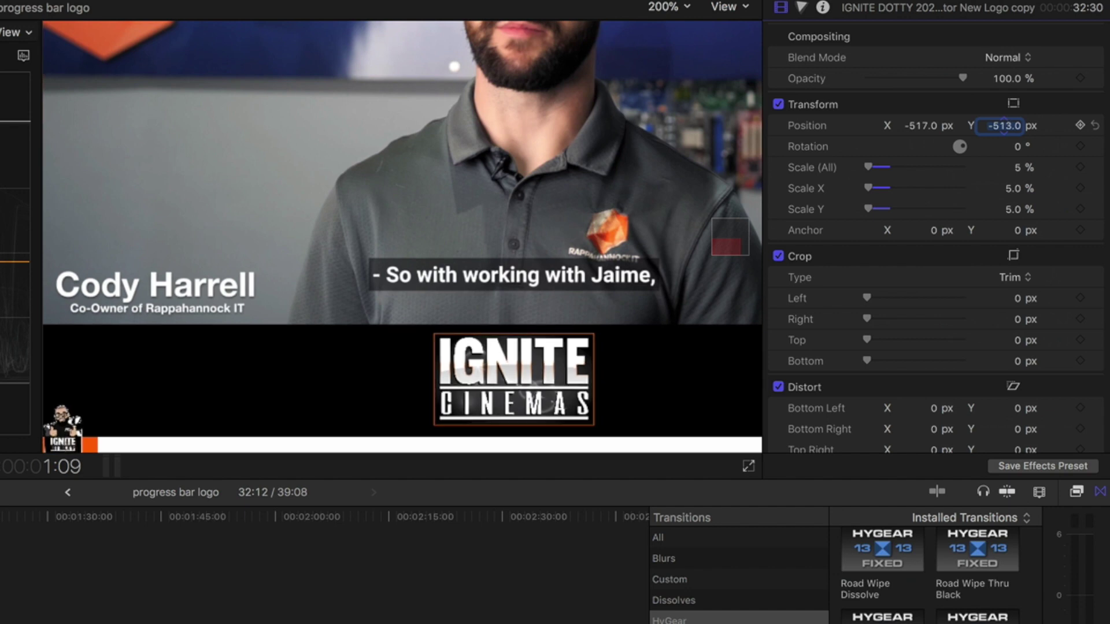
pyautogui.click(928, 125)
pyautogui.press('Down')
pyautogui.press('Down')
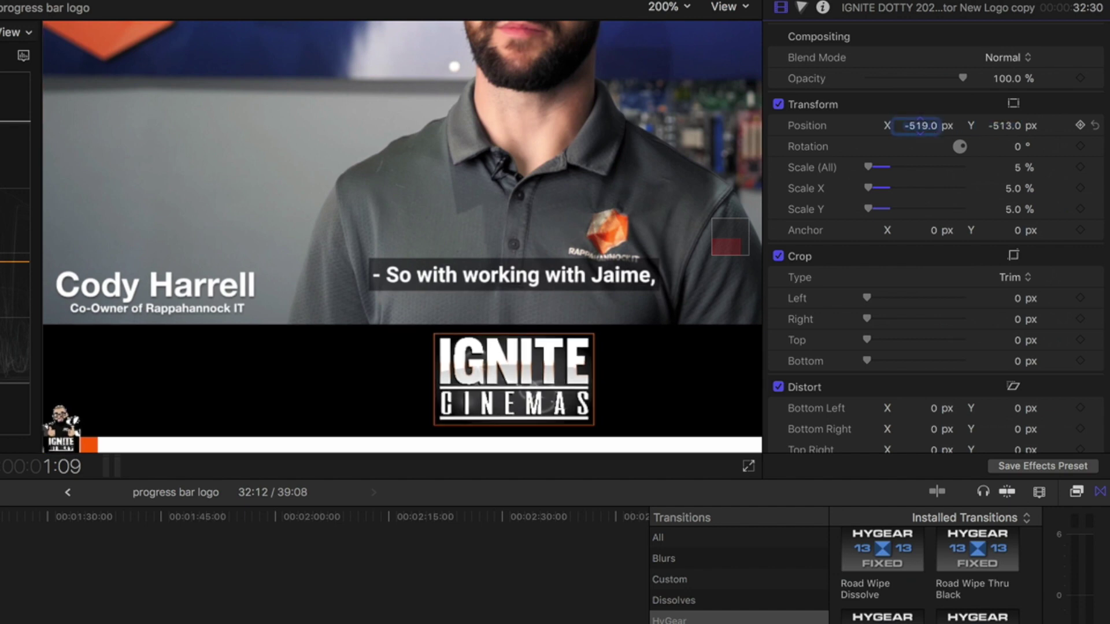
pyautogui.press('Down')
pyautogui.press('Down')
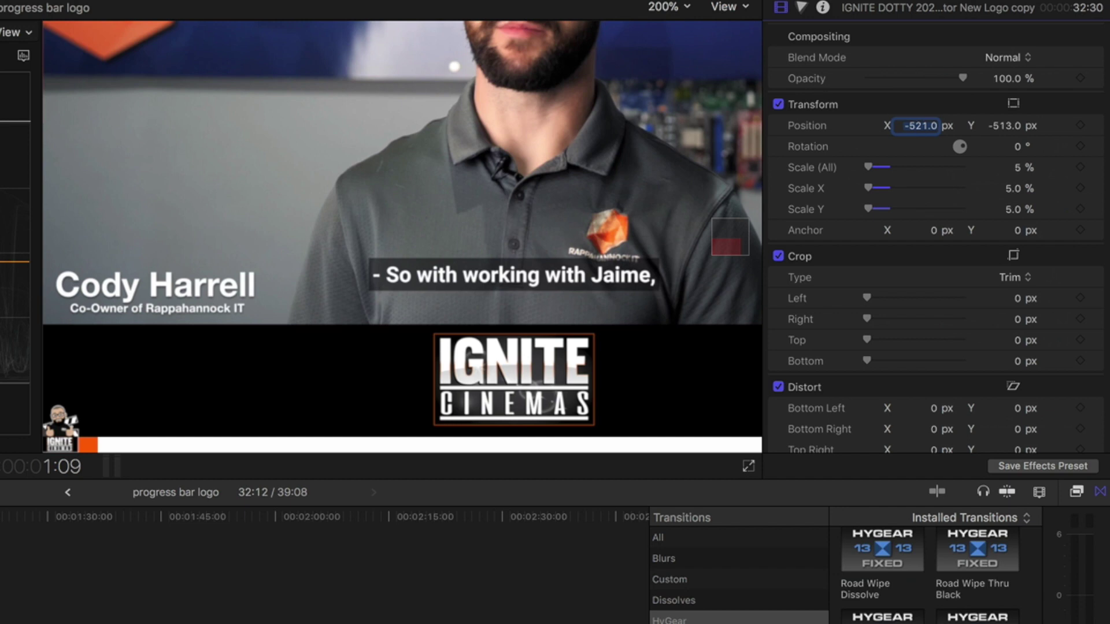
pyautogui.click(673, 11)
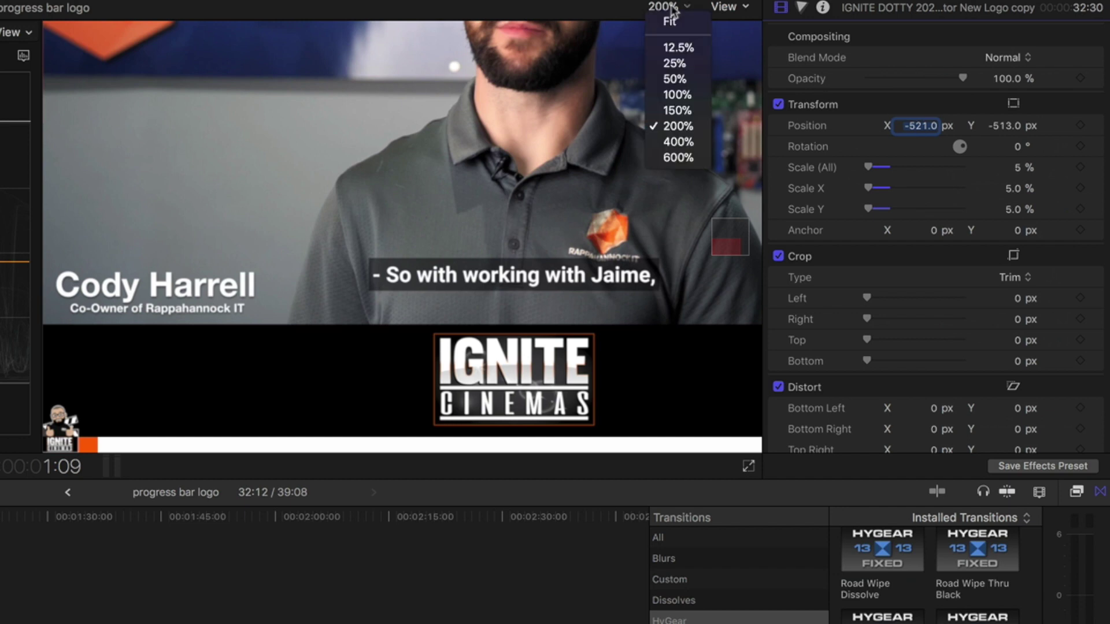
pyautogui.click(681, 107)
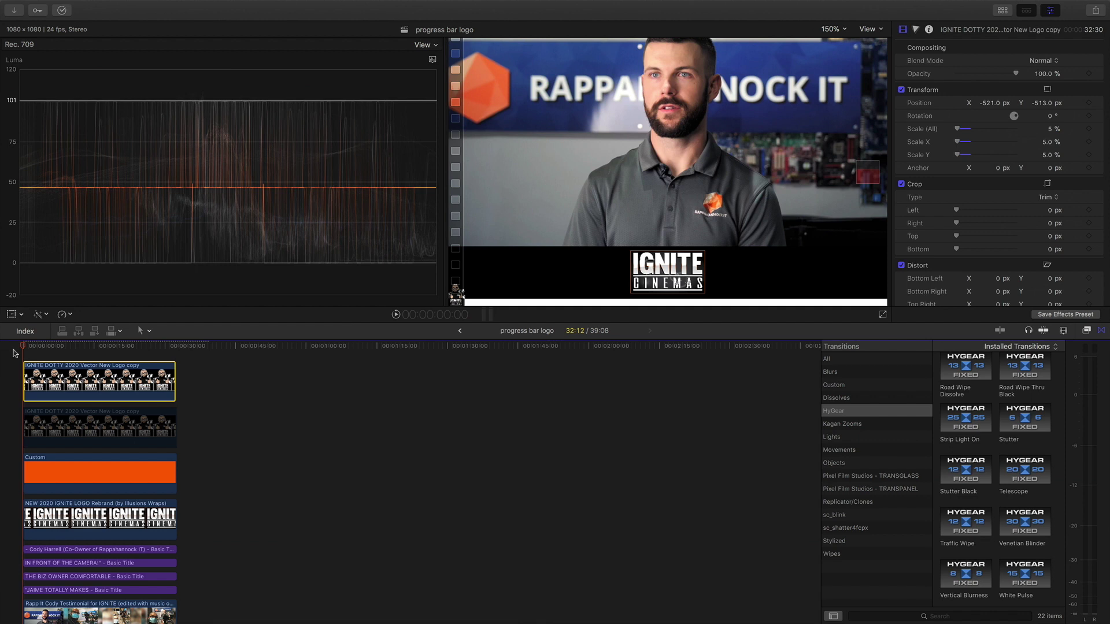
# Play the video to preview the placed logo, then return the playhead to 00:00:00:00
pyautogui.press('space')
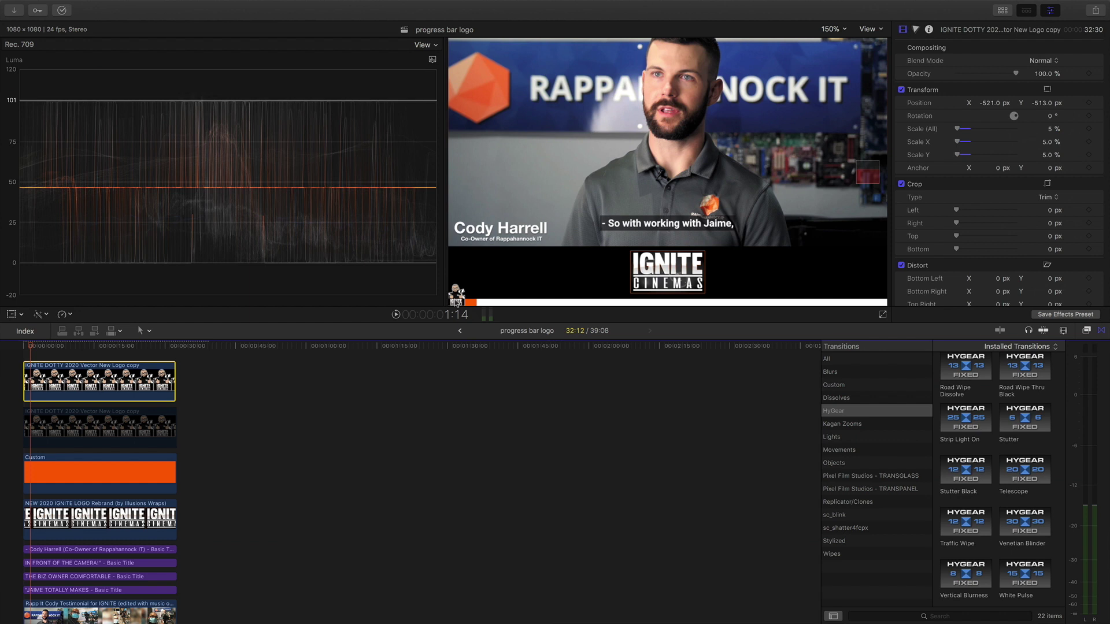
pyautogui.press('Home')
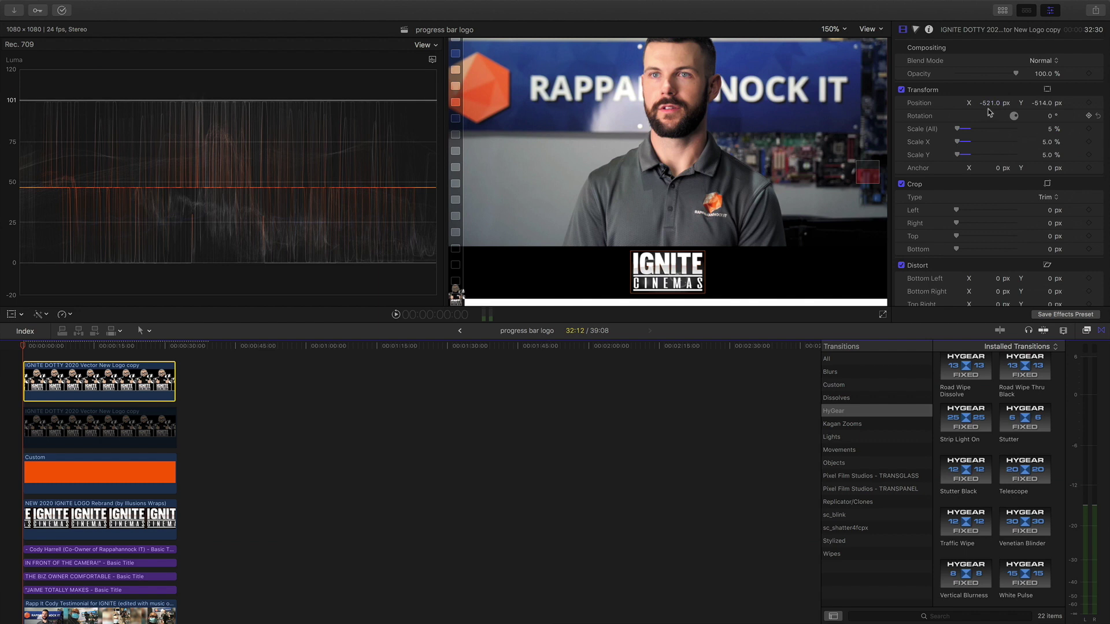
# Slide the logo's Position X along the bar, then reset X to -521
pyautogui.click(990, 105)
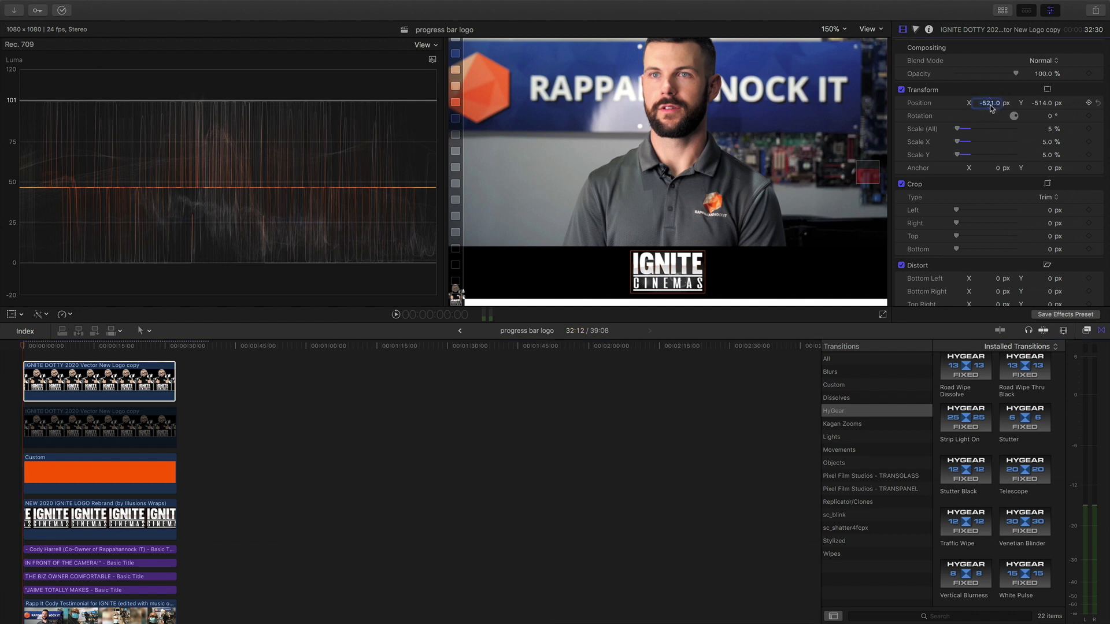
pyautogui.moveTo(990, 107); pyautogui.dragTo(513, 107)
pyautogui.click(987, 106)
pyautogui.doubleClick(989, 104)
pyautogui.write('-521')
pyautogui.press('Return')
# Add a start Position keyframe, play to the end and adjust X to demonstrate the wrong method
pyautogui.click(12, 352)
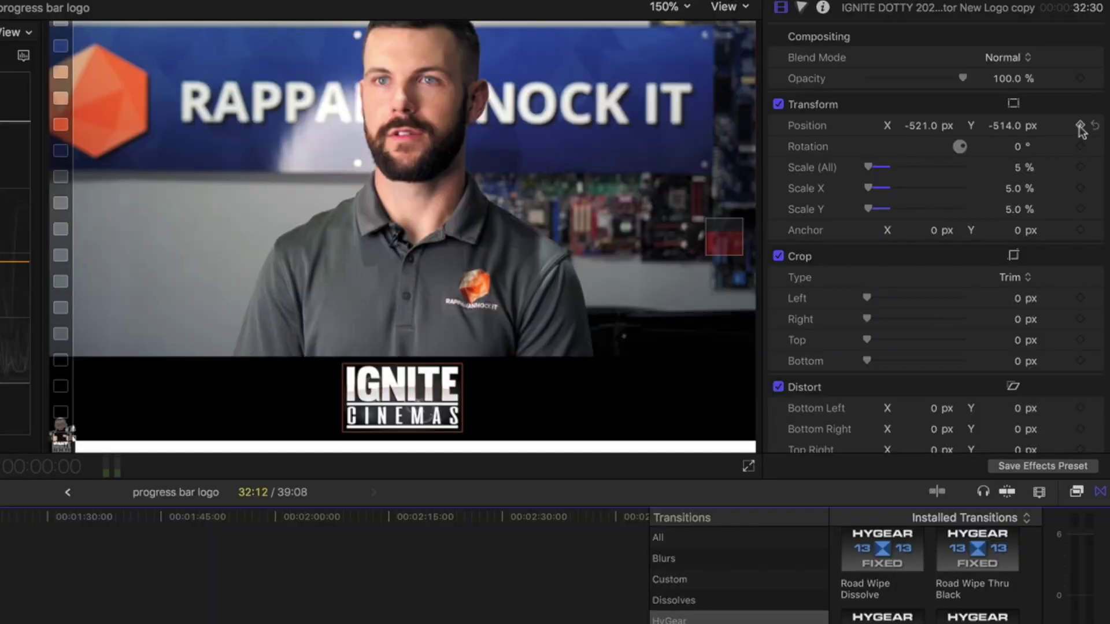
pyautogui.click(1080, 125)
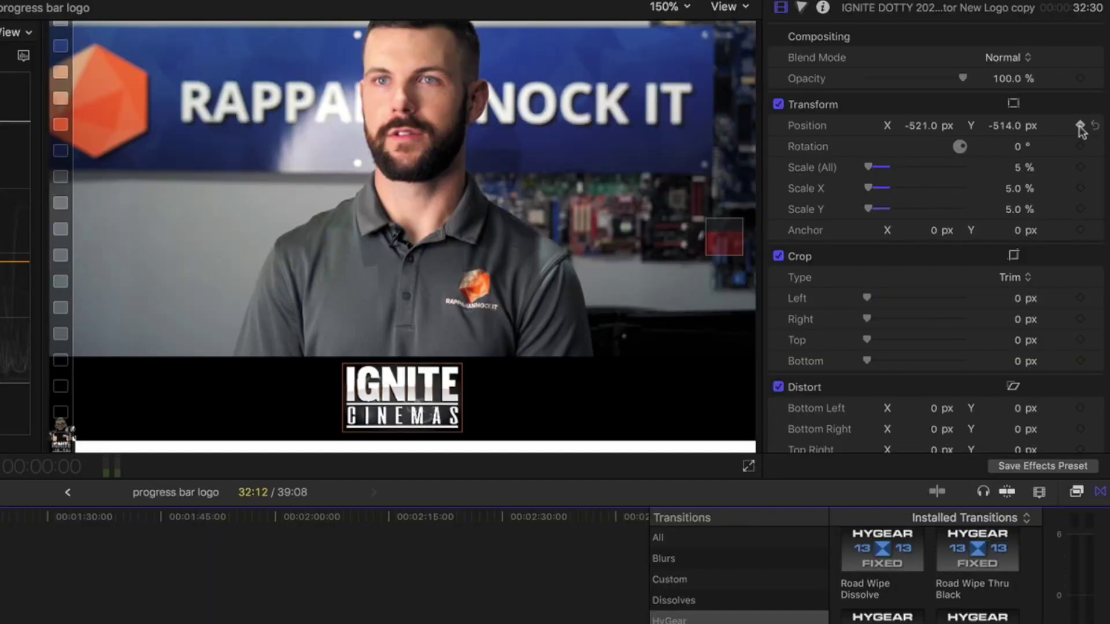
pyautogui.press('space')
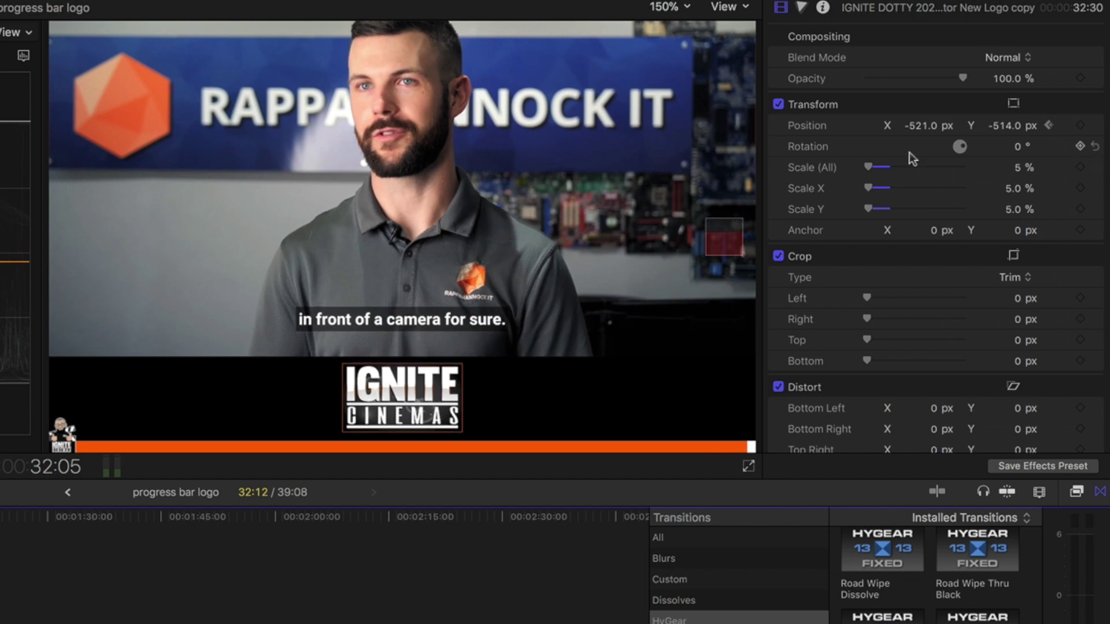
pyautogui.click(918, 128)
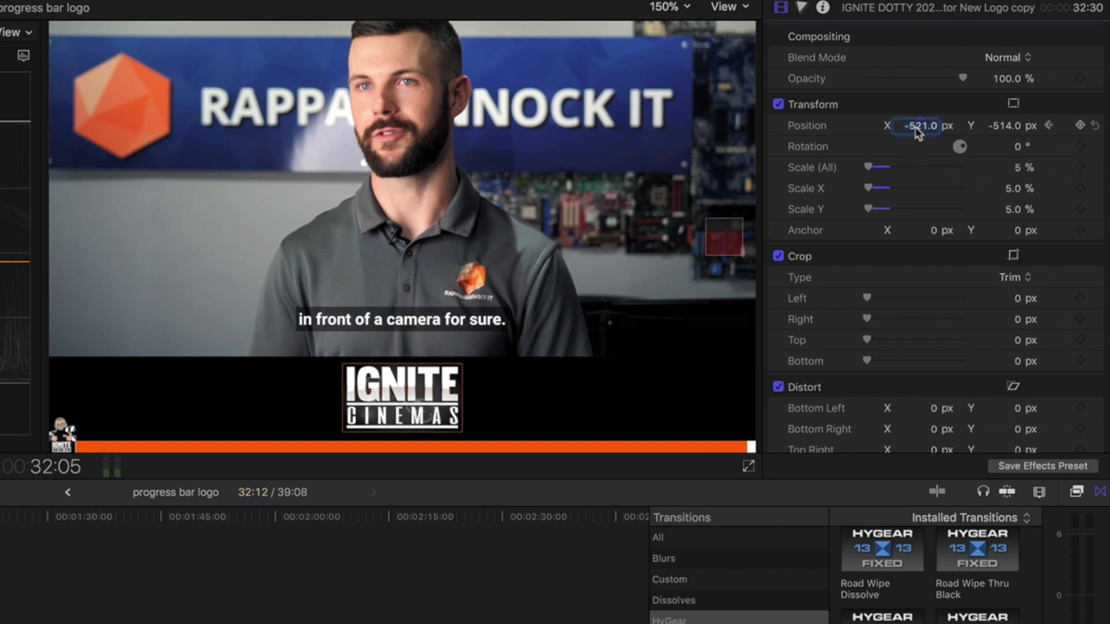
pyautogui.moveTo(915, 127); pyautogui.dragTo(922, 126)
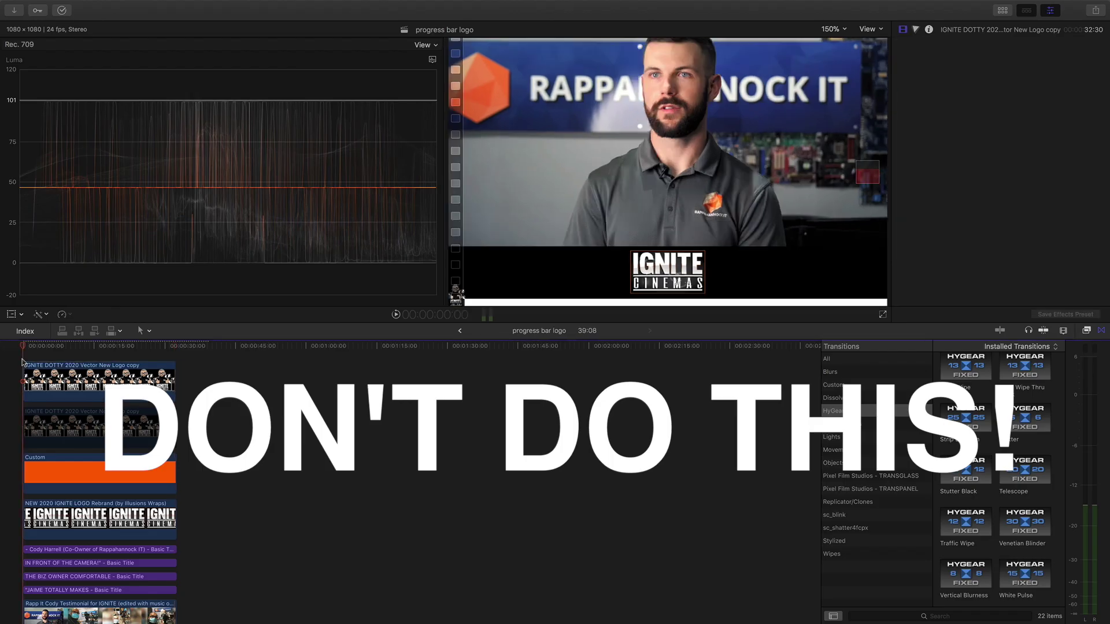
pyautogui.press('space')
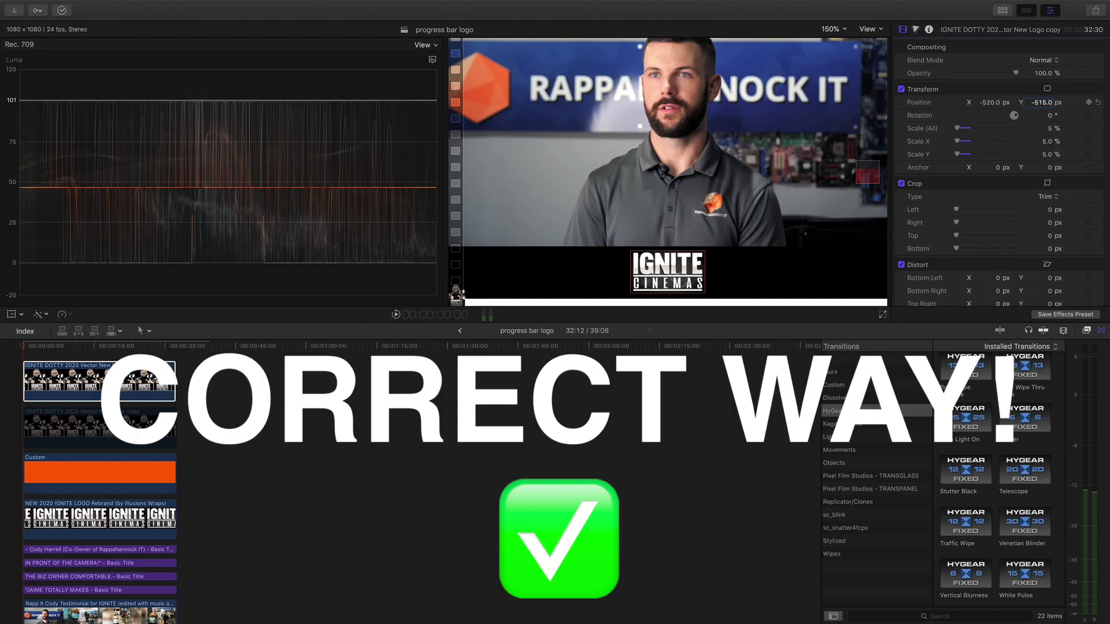
# Keyframe the logo's Position at the start, then at 32:05 set Position X to 520
pyautogui.click(33, 361)
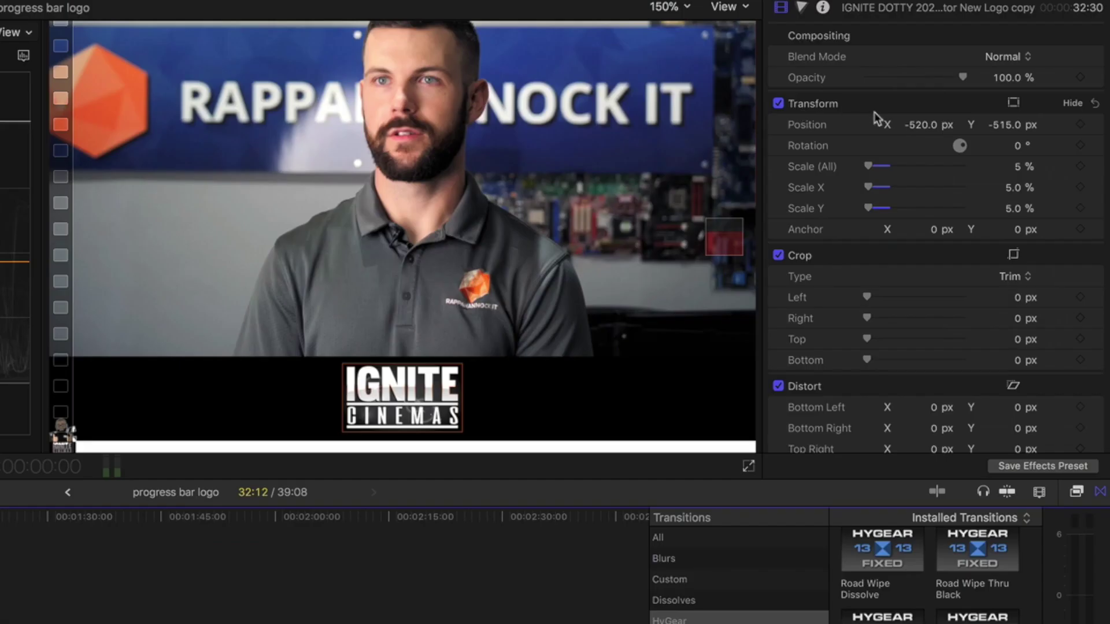
pyautogui.click(1080, 124)
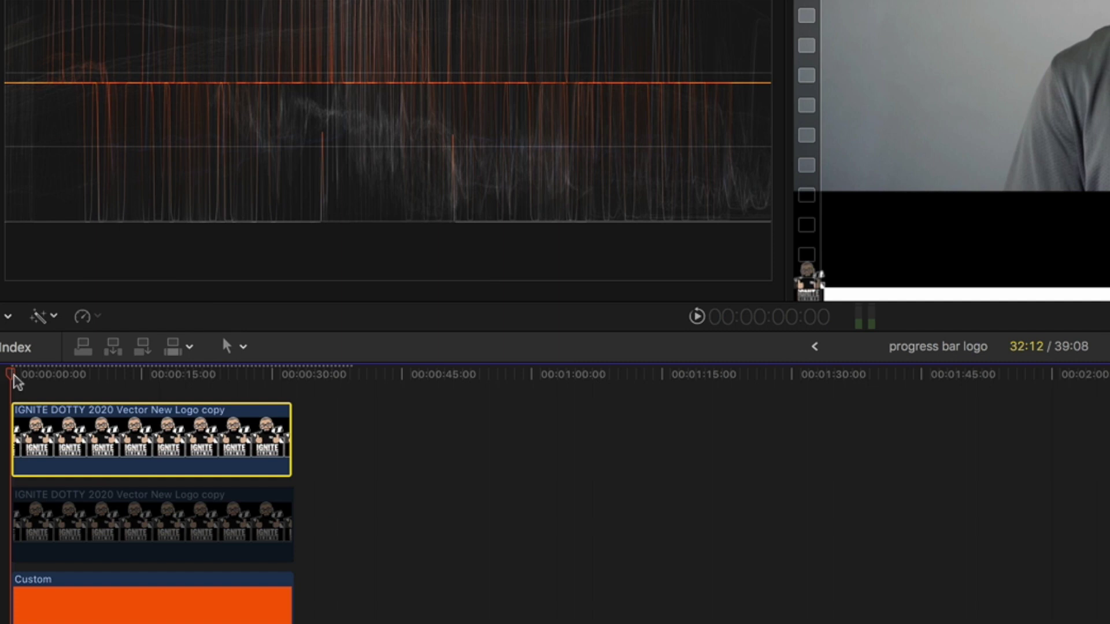
pyautogui.moveTo(14, 376); pyautogui.dragTo(290, 379)
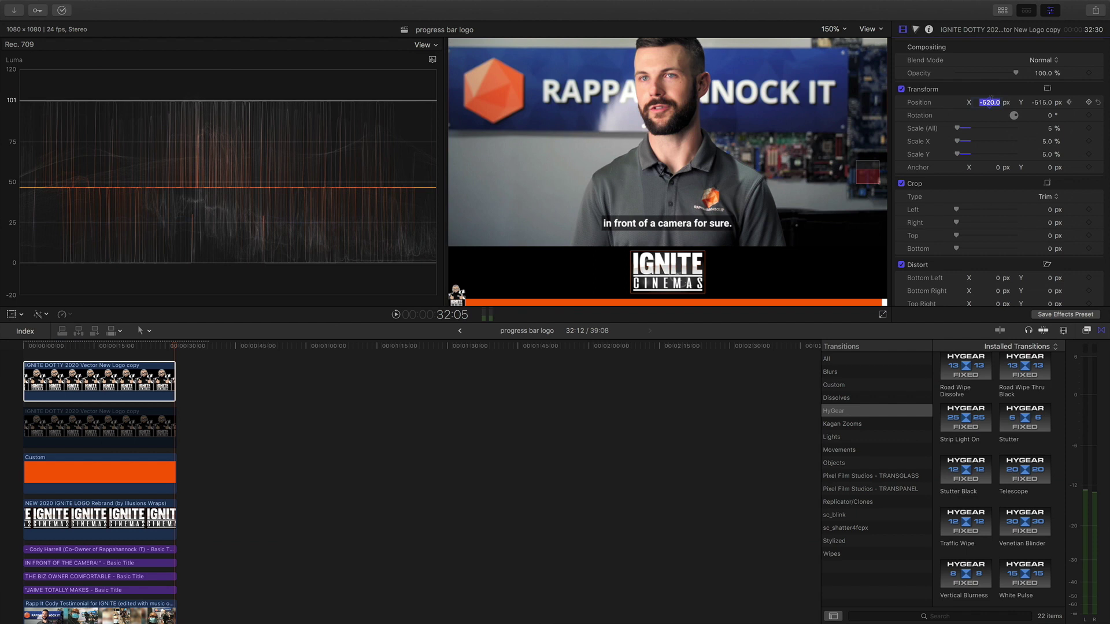
pyautogui.write('520')
pyautogui.press('Return')
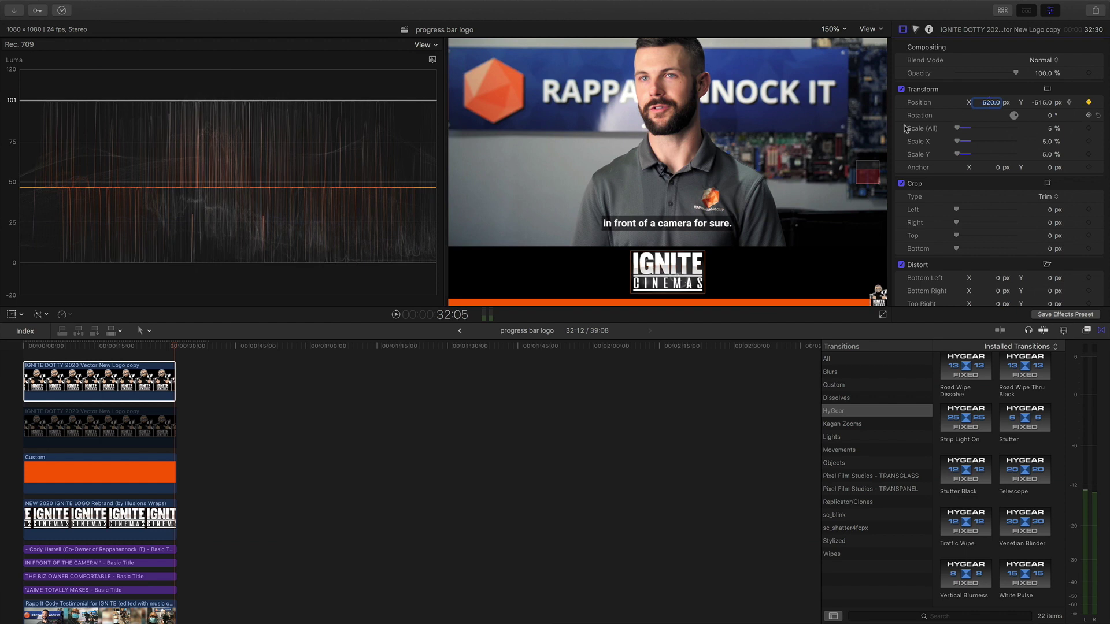
pyautogui.click(22, 357)
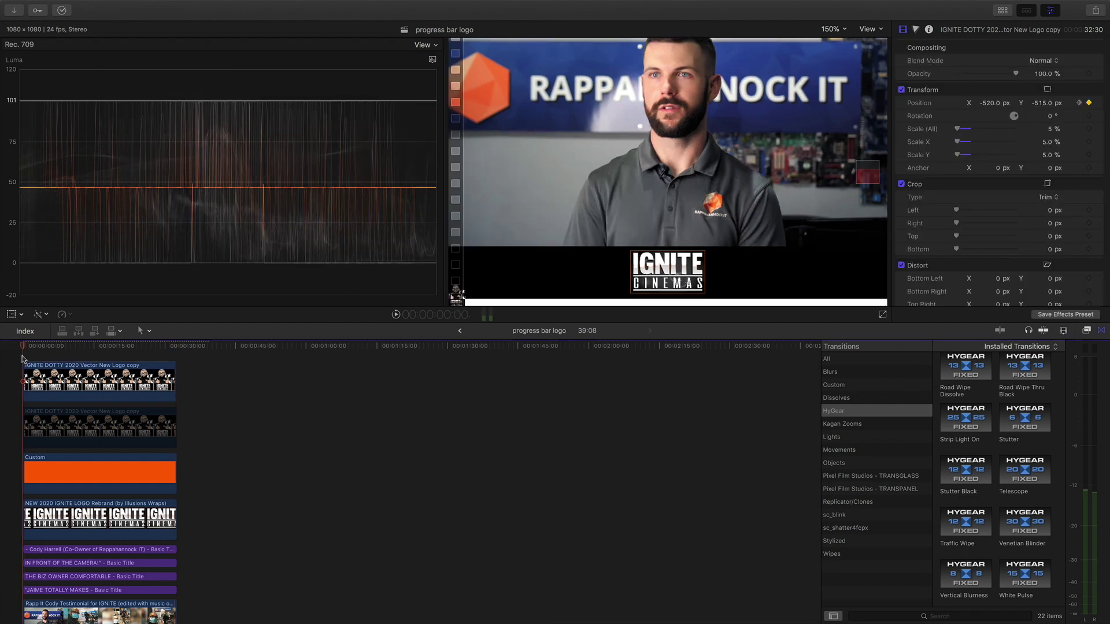
# Play back the logo animation, then select the testimonial clip and set the viewer to Fit
pyautogui.press('space')
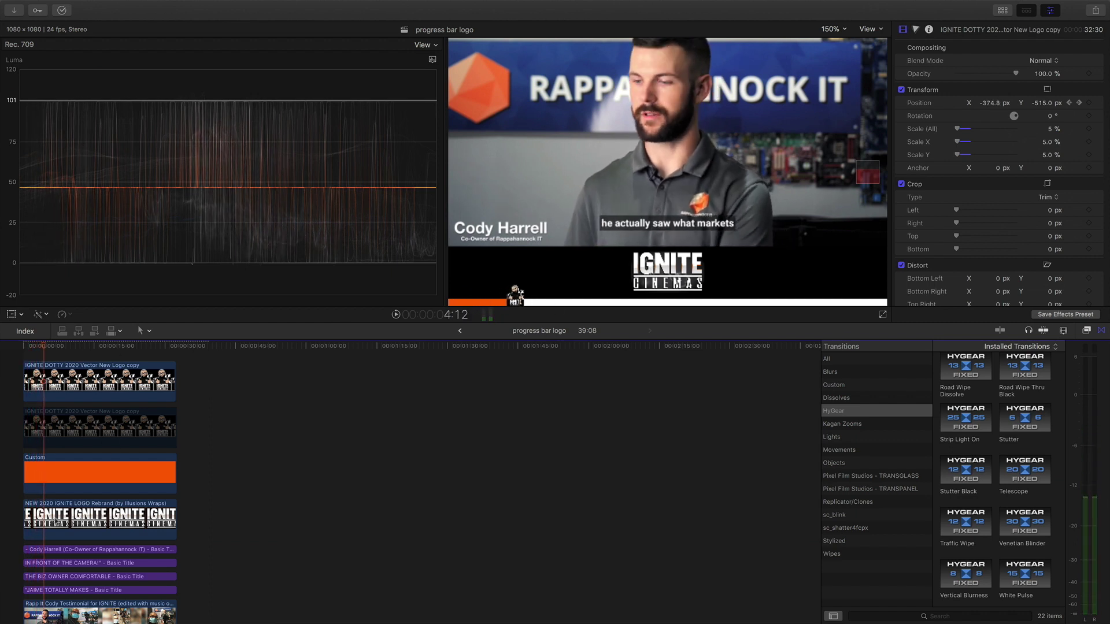
pyautogui.click(99, 603)
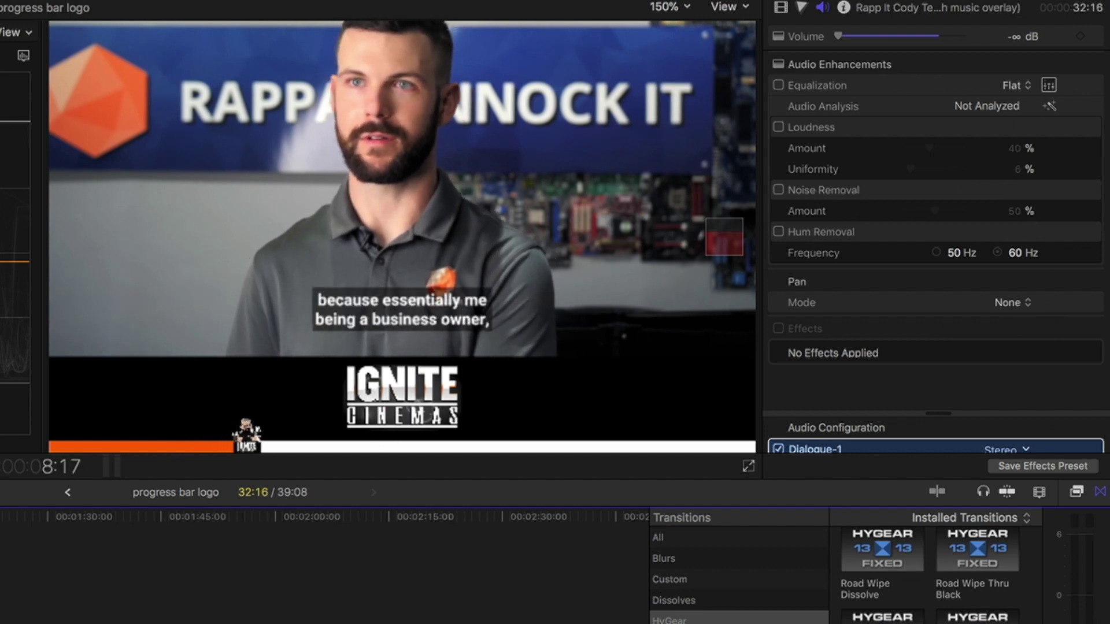
pyautogui.click(671, 6)
pyautogui.click(665, 20)
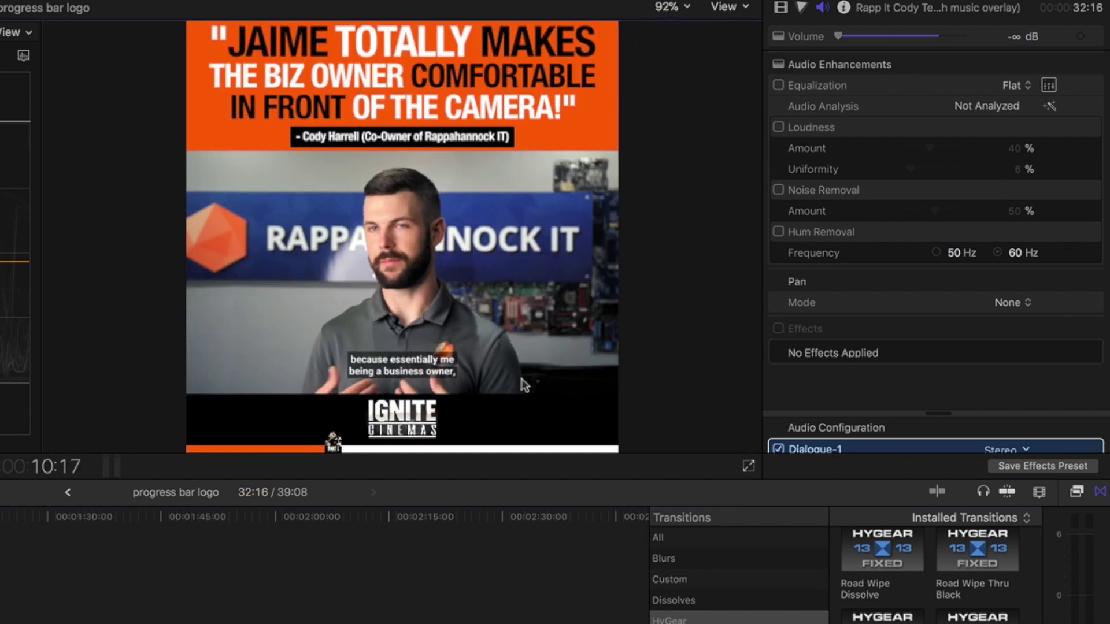